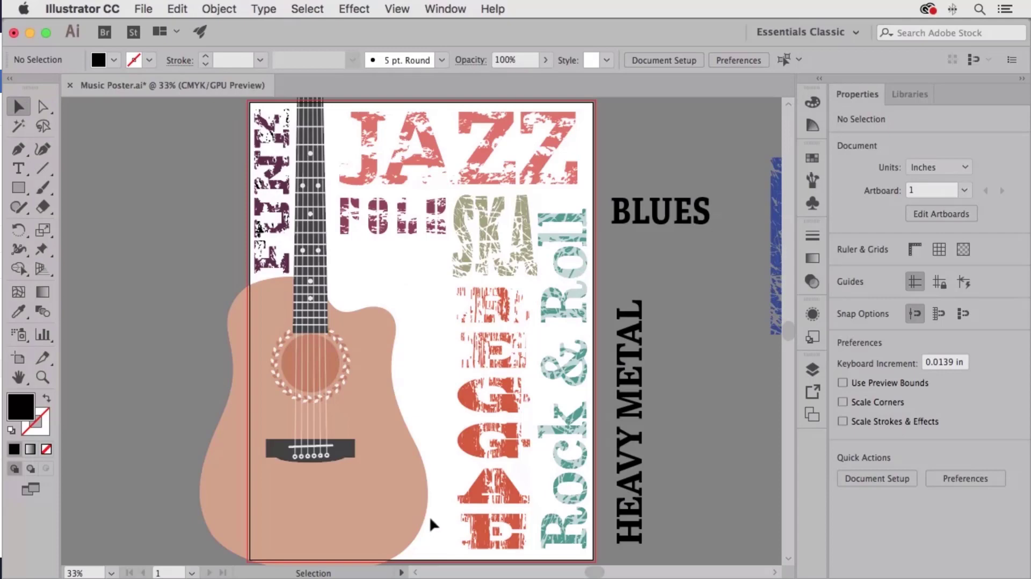
- Zoom in close on the BLUES word, select it, and show the Object > Envelope Distort options
{"action": "key", "text": "super+space"}
{"action": "left_click_drag", "start_coordinate": [666, 213], "coordinate": [553, 258]}
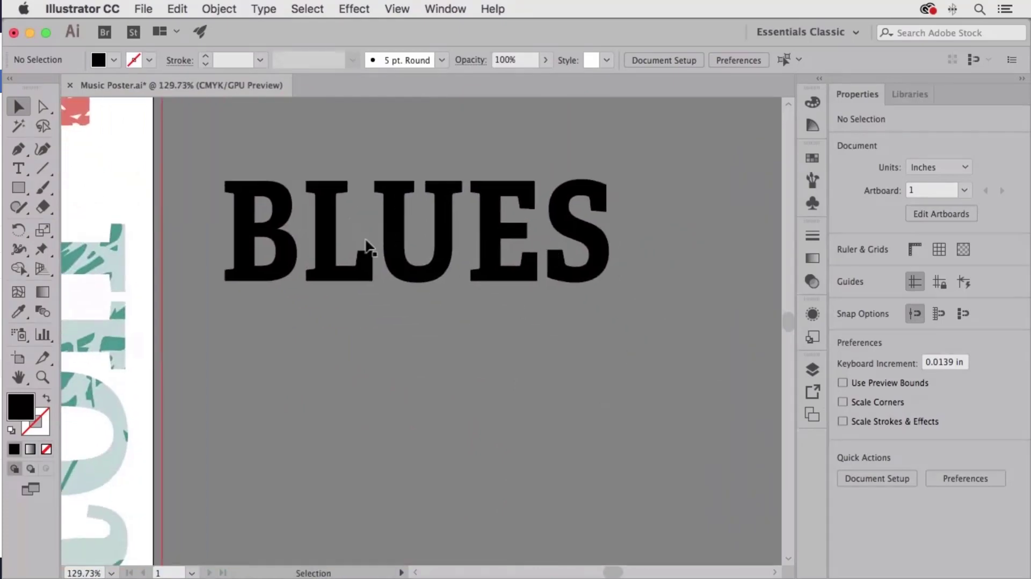
{"action": "left_click", "coordinate": [401, 263]}
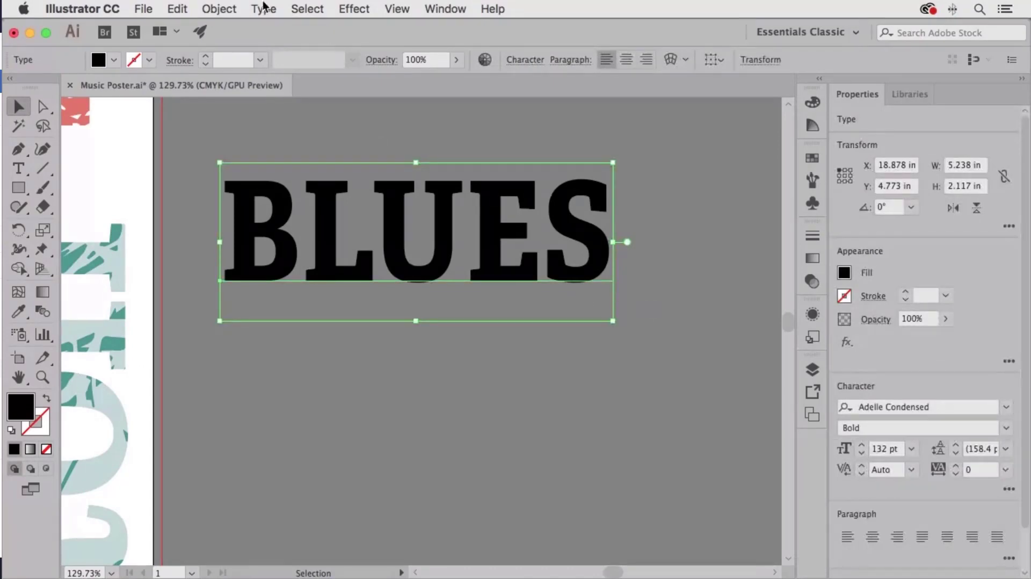
{"action": "left_click", "coordinate": [217, 9]}
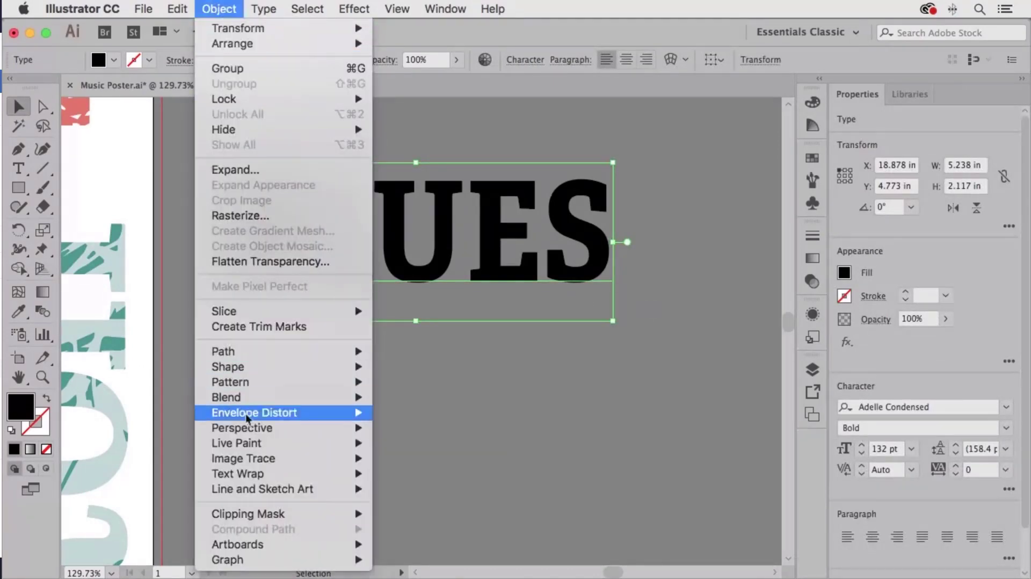
{"action": "mouse_move", "coordinate": [238, 418]}
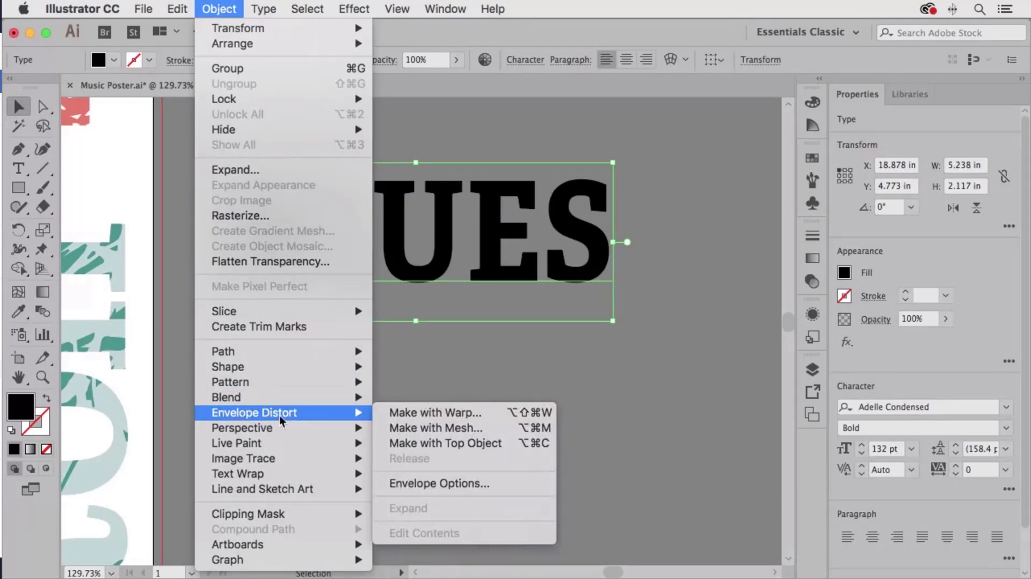
{"action": "left_click", "coordinate": [458, 412]}
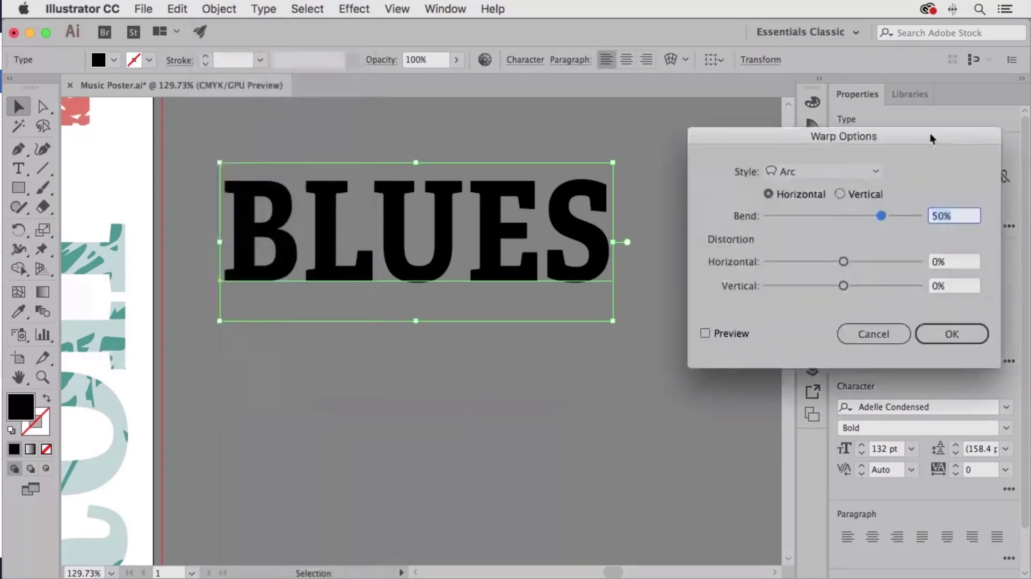
{"action": "left_click_drag", "start_coordinate": [929, 133], "coordinate": [904, 114]}
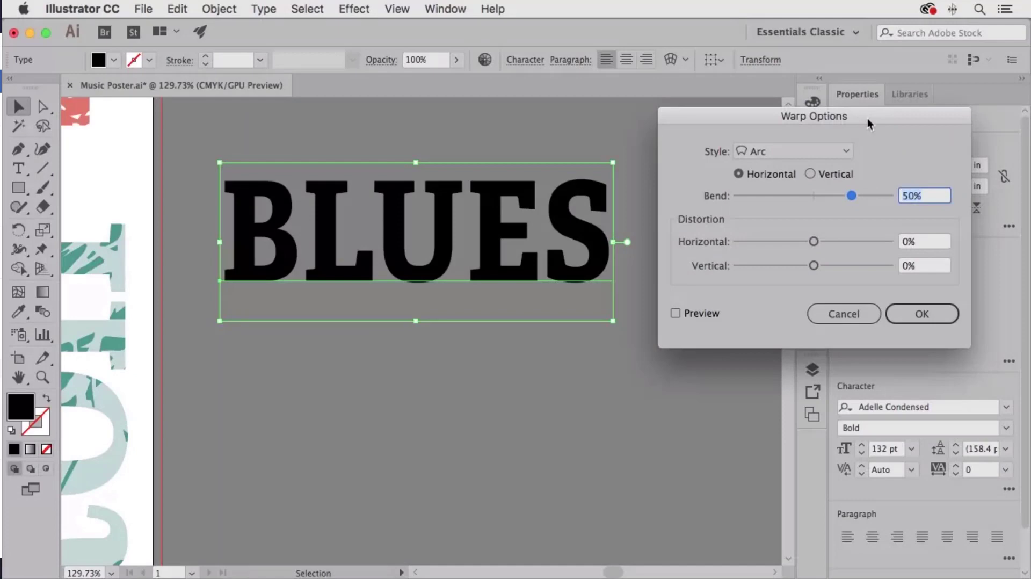
{"action": "left_click", "coordinate": [676, 313]}
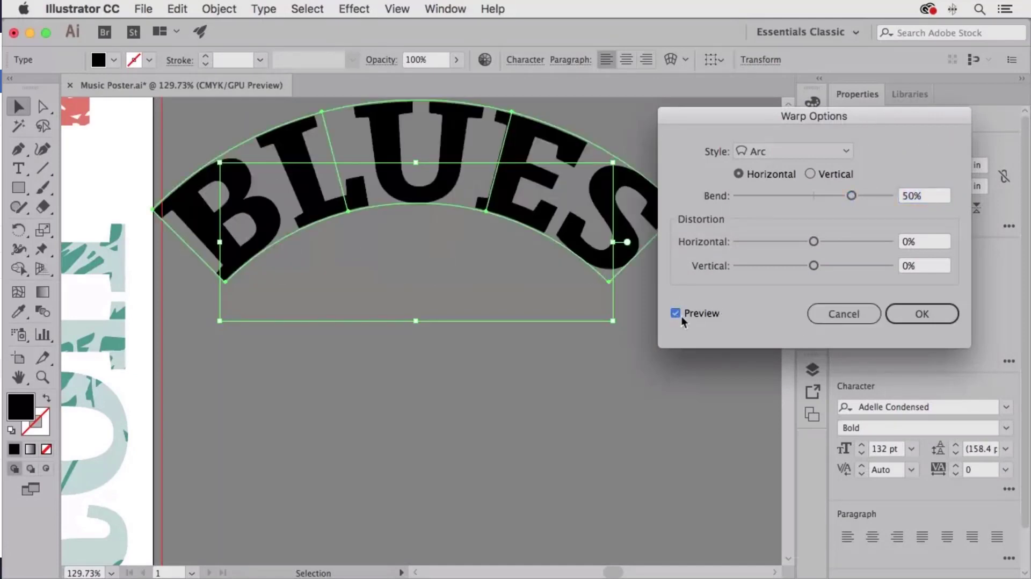
{"action": "left_click", "coordinate": [791, 152]}
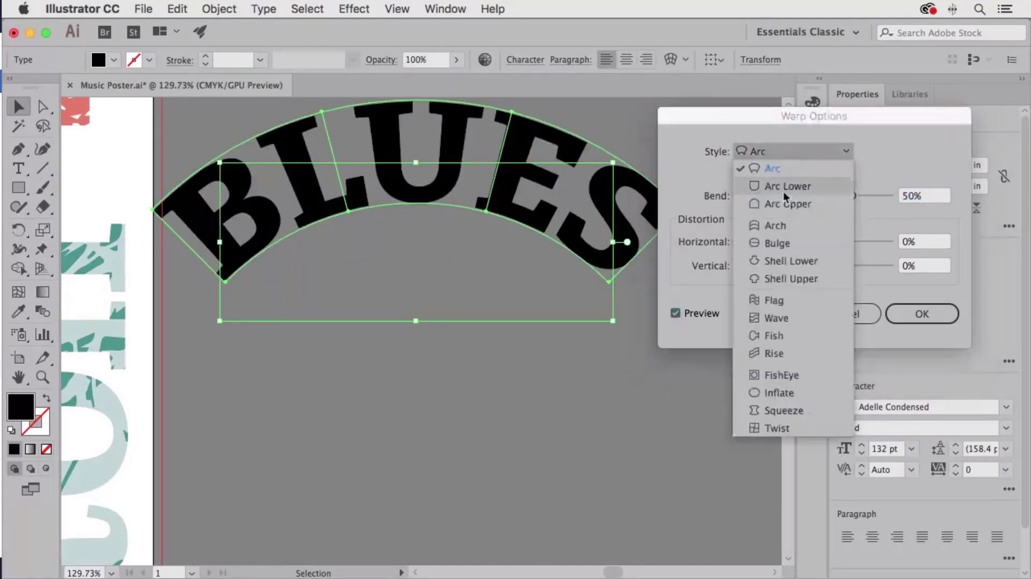
{"action": "left_click", "coordinate": [783, 191]}
{"action": "left_click", "coordinate": [784, 151]}
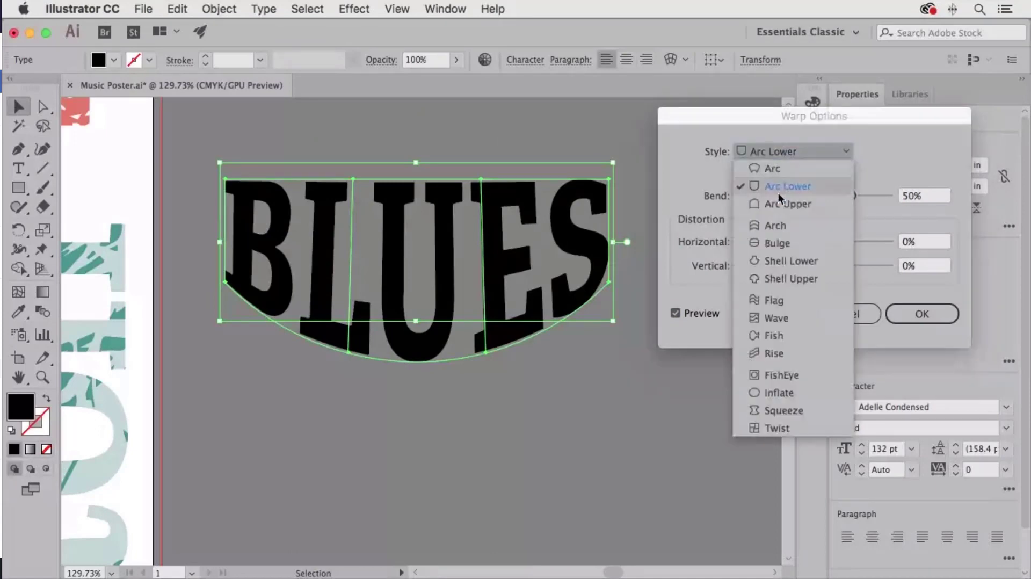
{"action": "left_click", "coordinate": [777, 199]}
{"action": "left_click", "coordinate": [768, 153]}
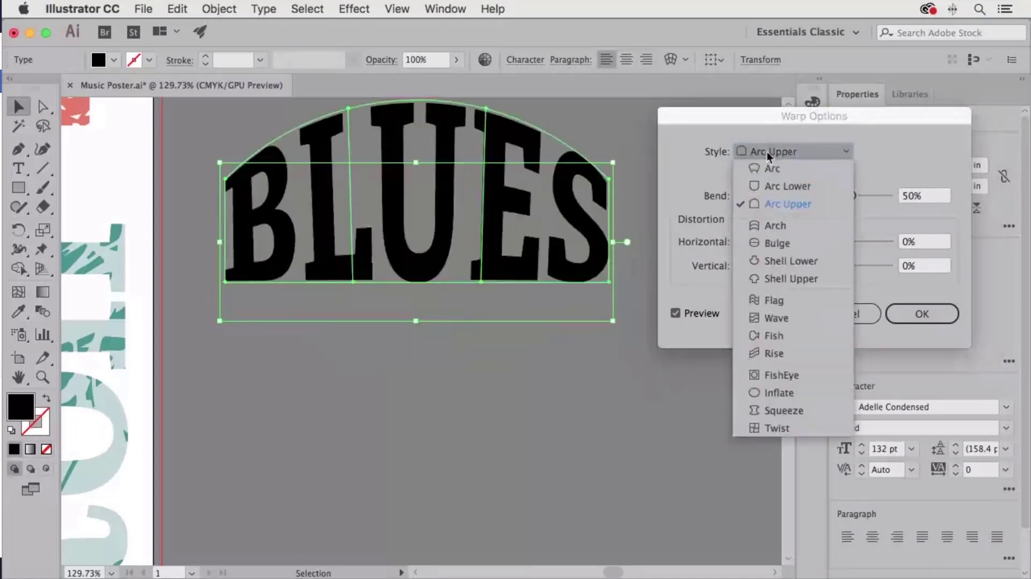
{"action": "left_click", "coordinate": [767, 224]}
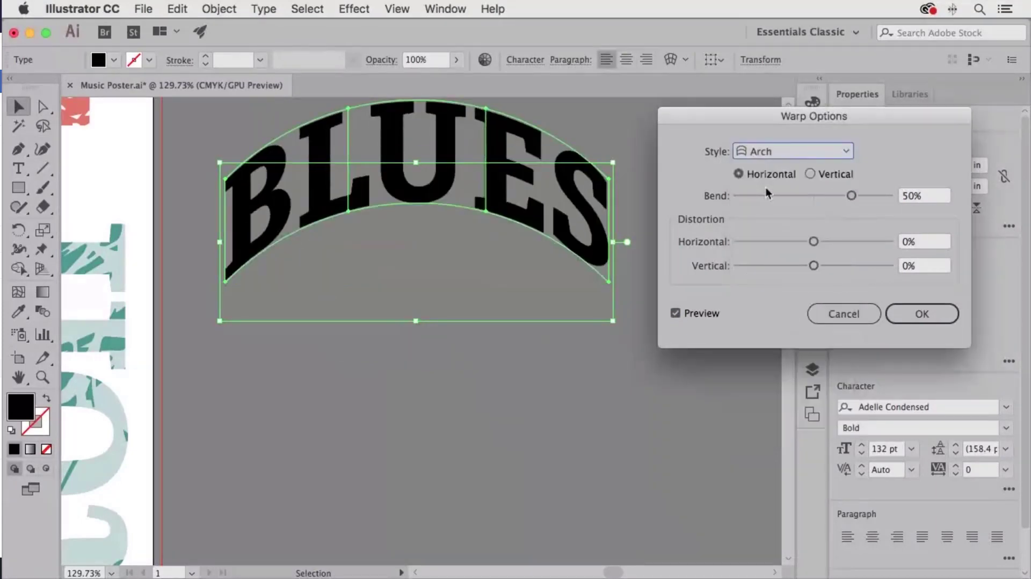
{"action": "left_click", "coordinate": [769, 151]}
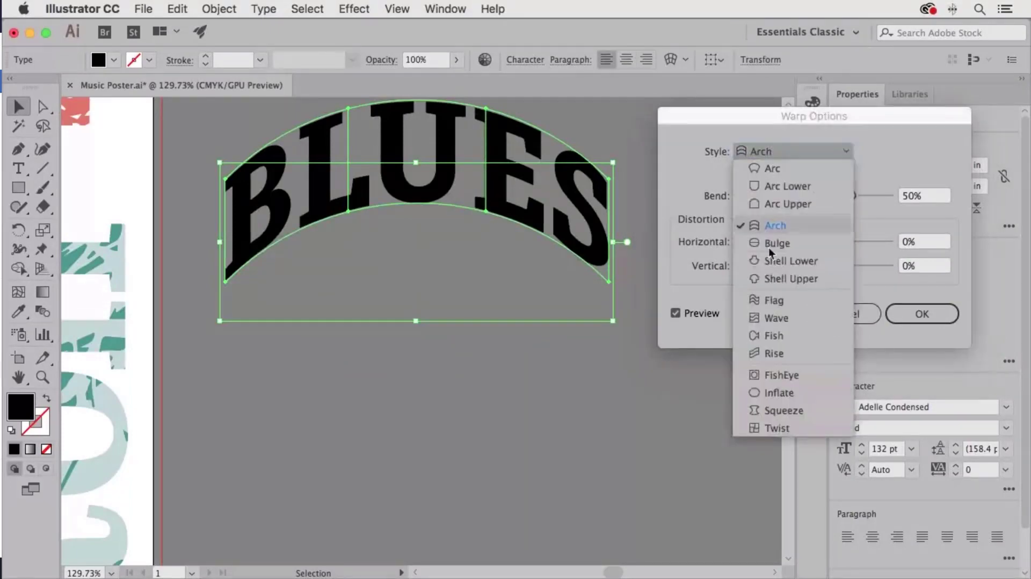
{"action": "left_click", "coordinate": [769, 244]}
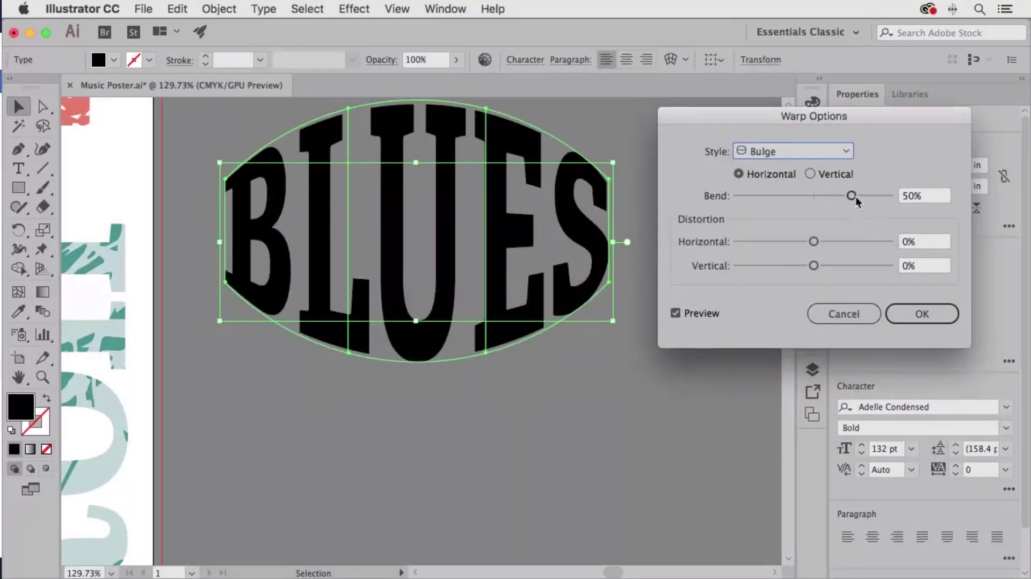
{"action": "left_click_drag", "start_coordinate": [853, 195], "coordinate": [868, 198]}
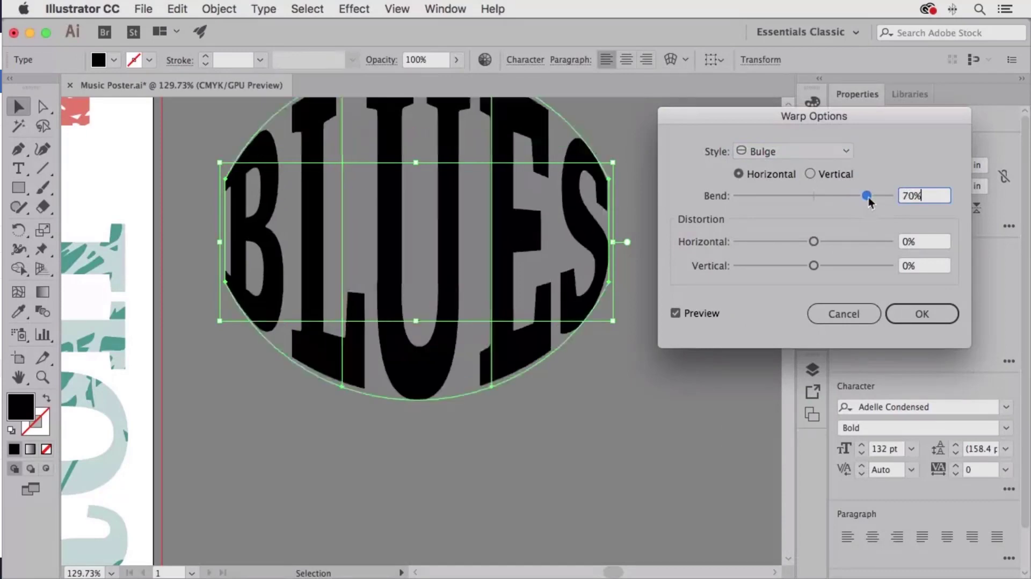
{"action": "left_click_drag", "start_coordinate": [814, 242], "coordinate": [814, 272]}
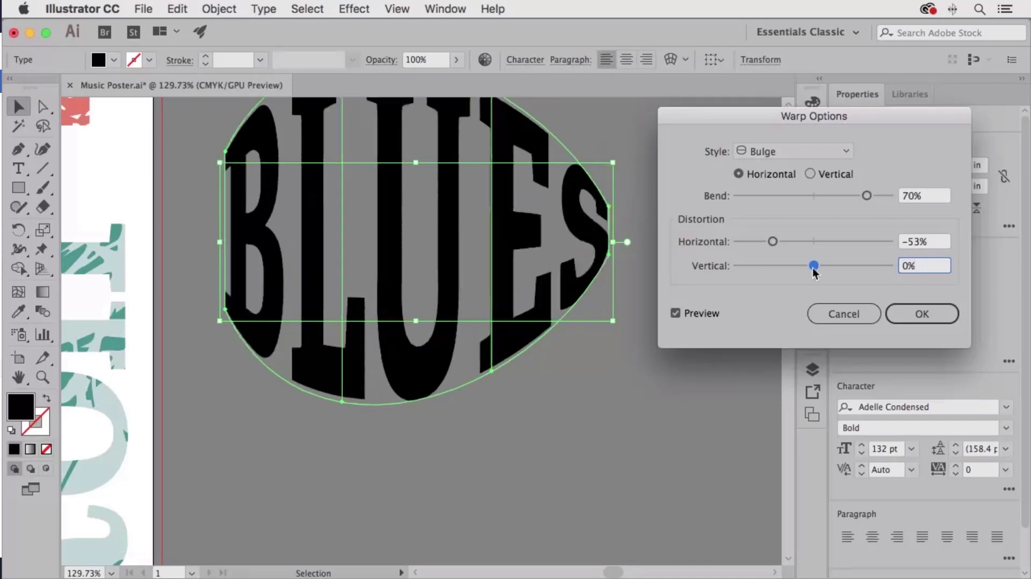
{"action": "left_click", "coordinate": [852, 317]}
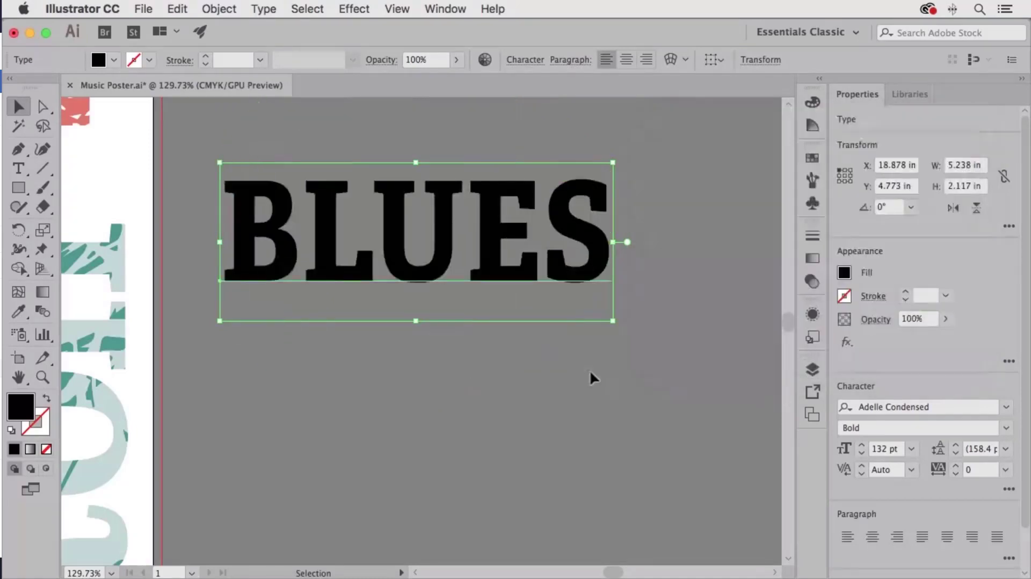
- Apply Envelope Distort > Make with Mesh to BLUES with 3 rows and 3 columns, previewing first
{"action": "left_click", "coordinate": [215, 8]}
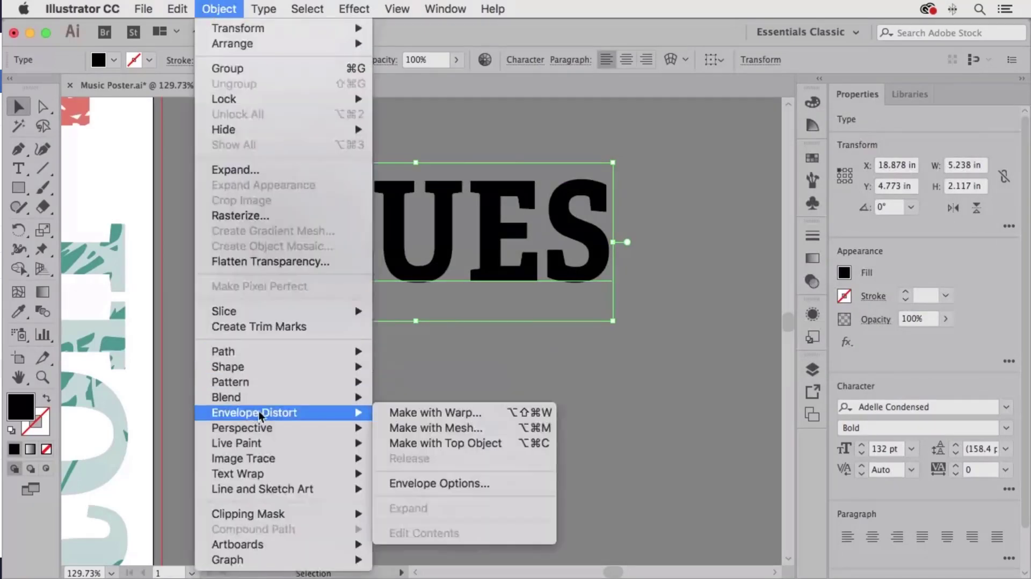
{"action": "left_click", "coordinate": [480, 427]}
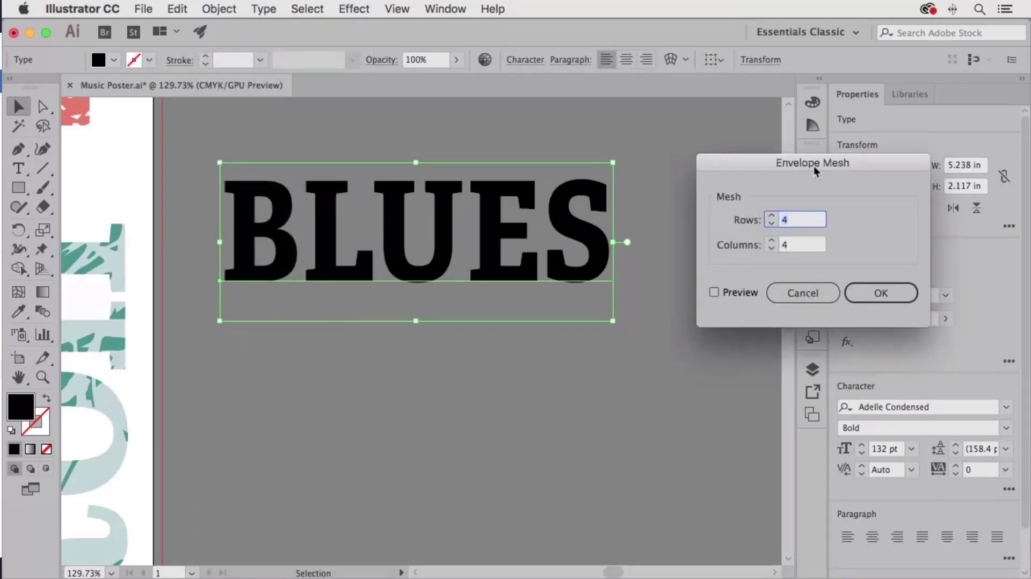
{"action": "left_click", "coordinate": [714, 292]}
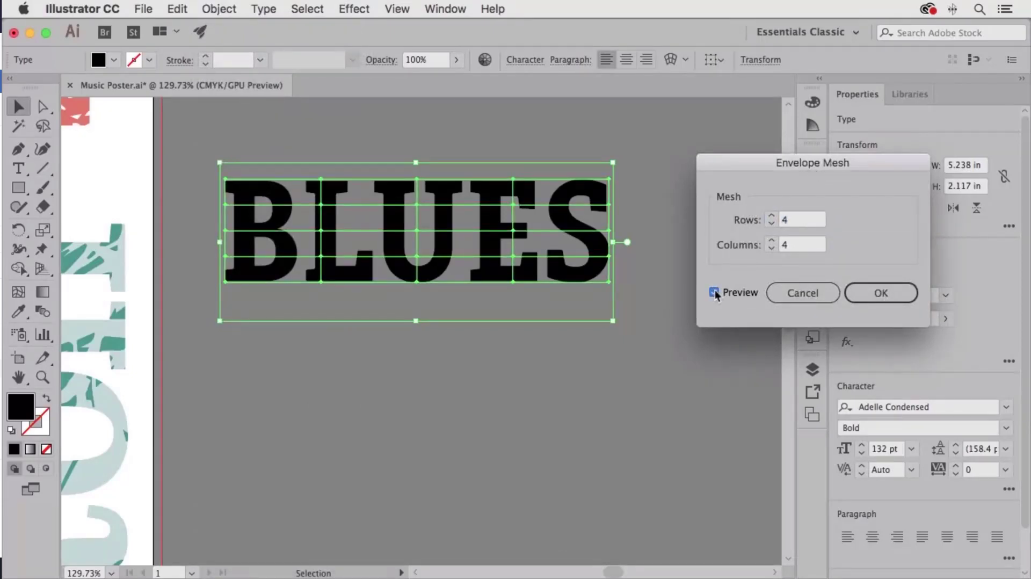
{"action": "left_click", "coordinate": [771, 225]}
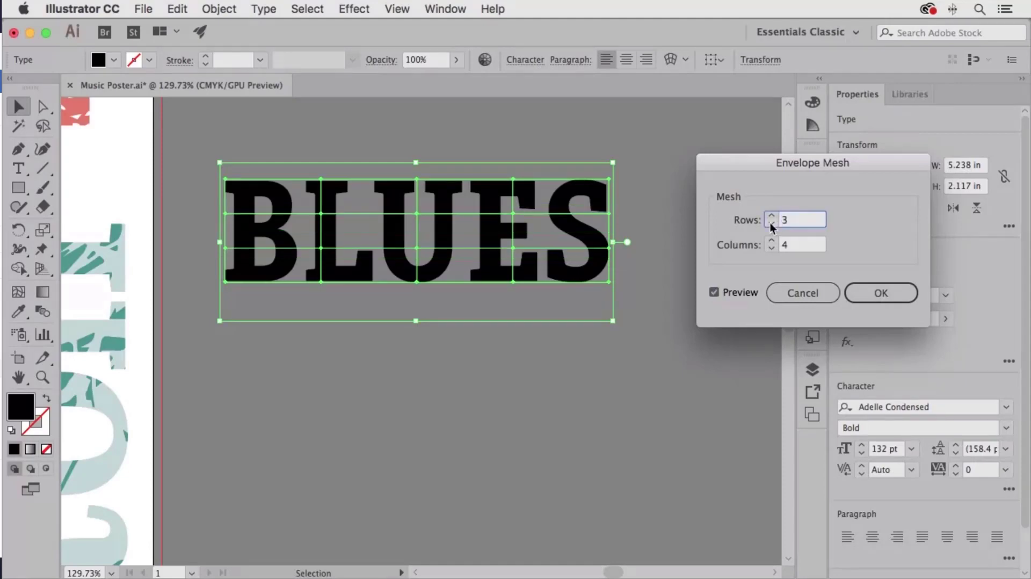
{"action": "left_click", "coordinate": [772, 249]}
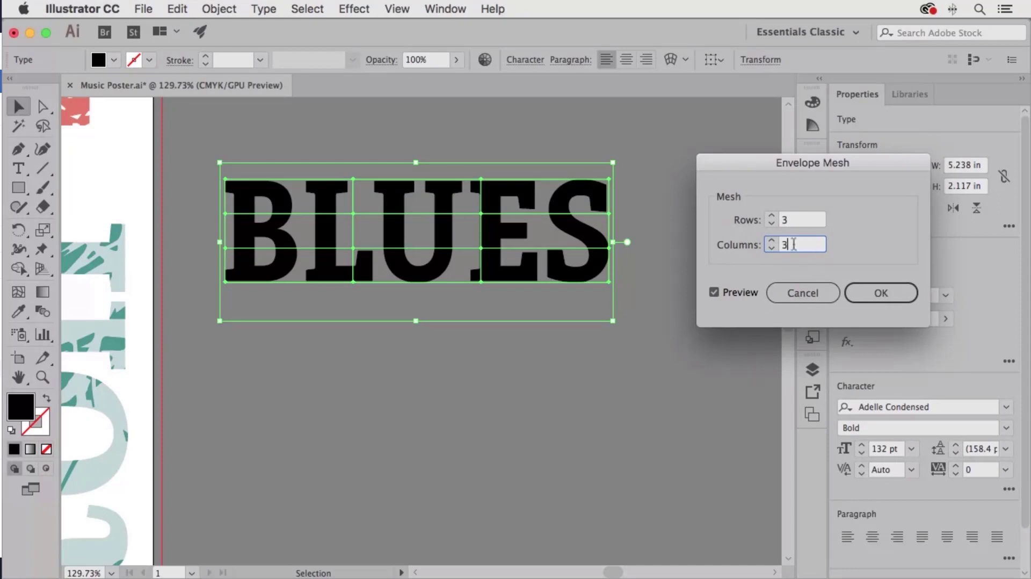
{"action": "left_click", "coordinate": [883, 295]}
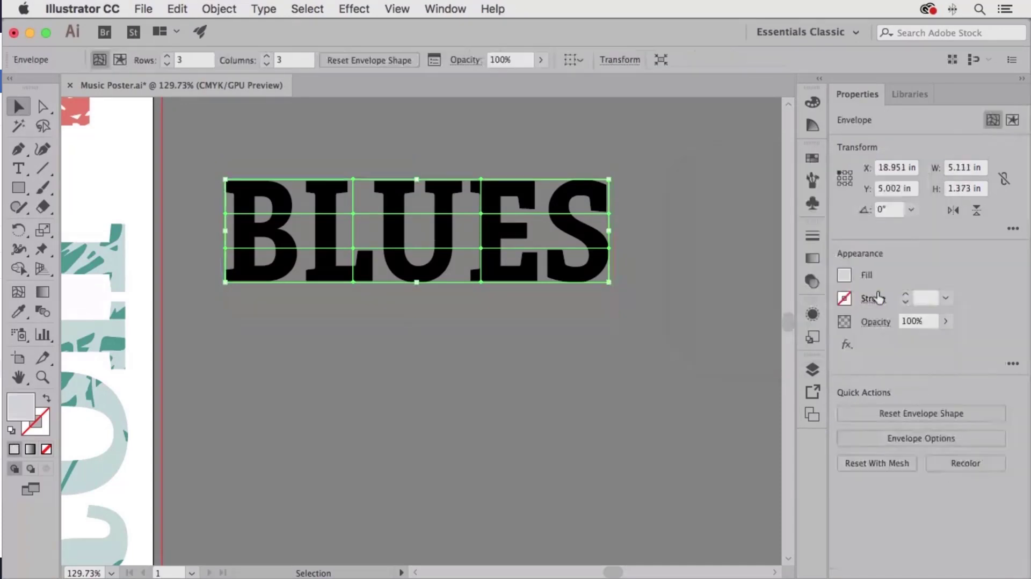
- Warp BLUES by dragging top, corner and bottom mesh points, then undo back to plain type
{"action": "left_click", "coordinate": [43, 106]}
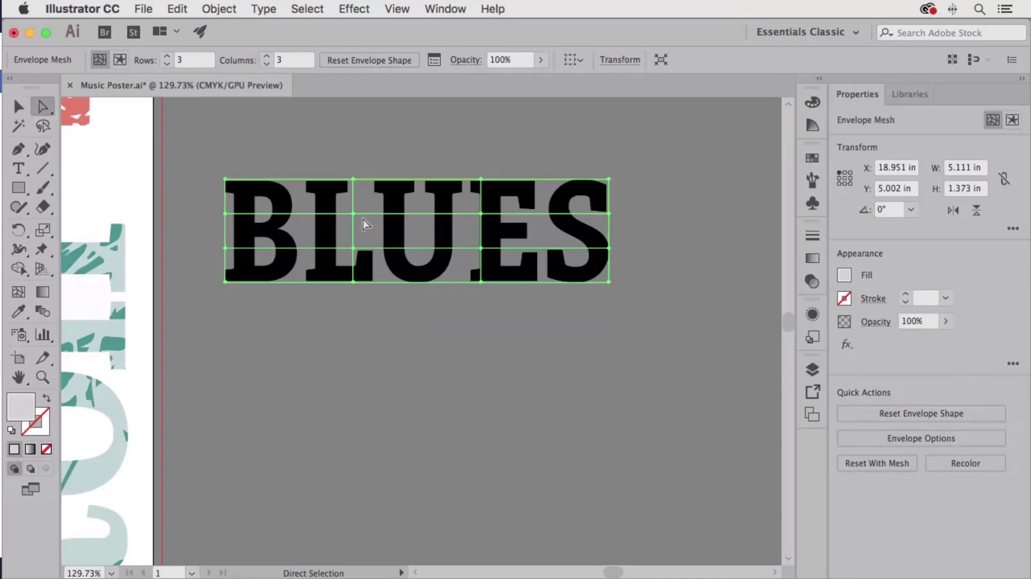
{"action": "left_click", "coordinate": [480, 213]}
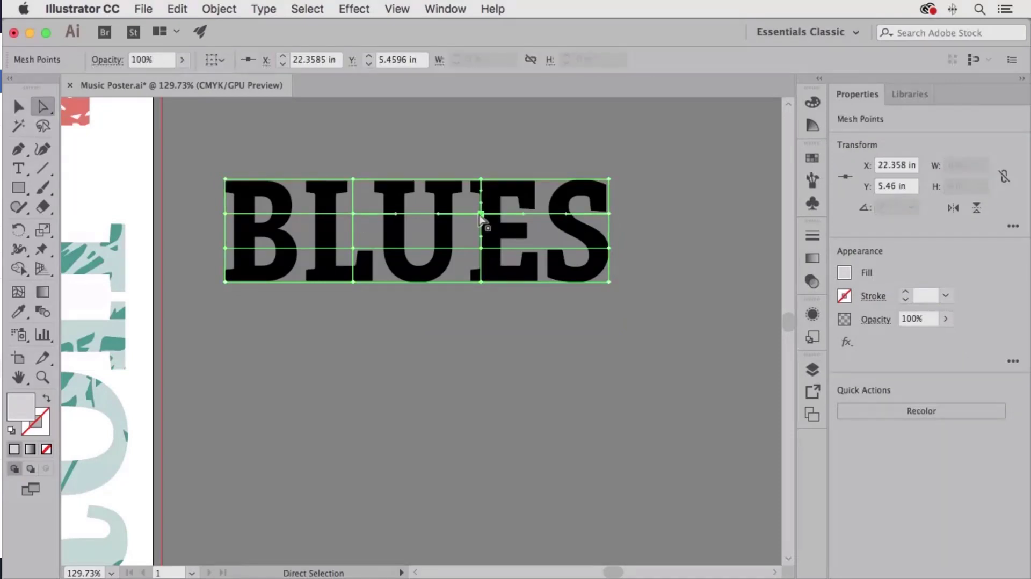
{"action": "left_click_drag", "start_coordinate": [480, 214], "coordinate": [472, 165]}
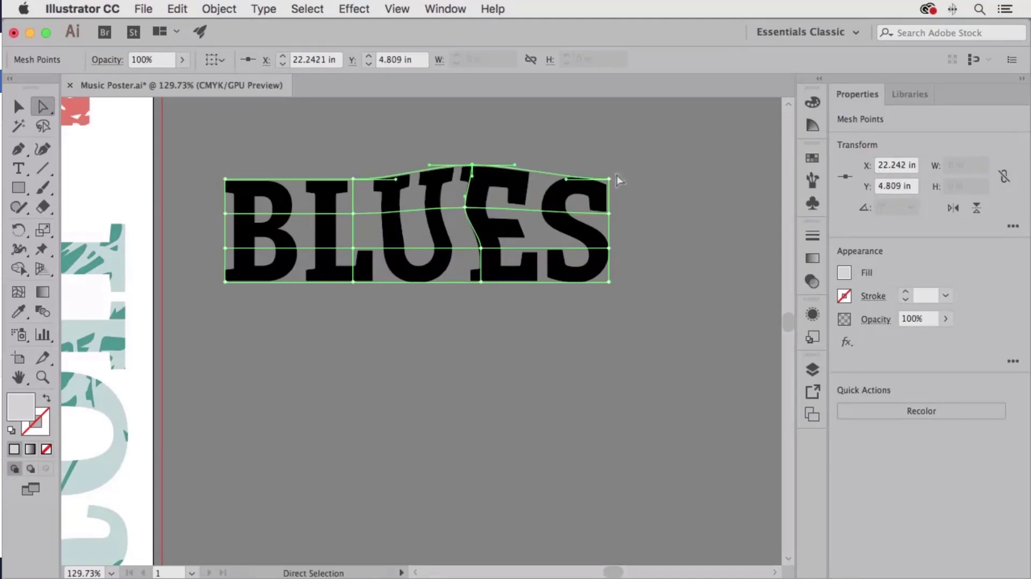
{"action": "left_click_drag", "start_coordinate": [607, 181], "coordinate": [597, 189]}
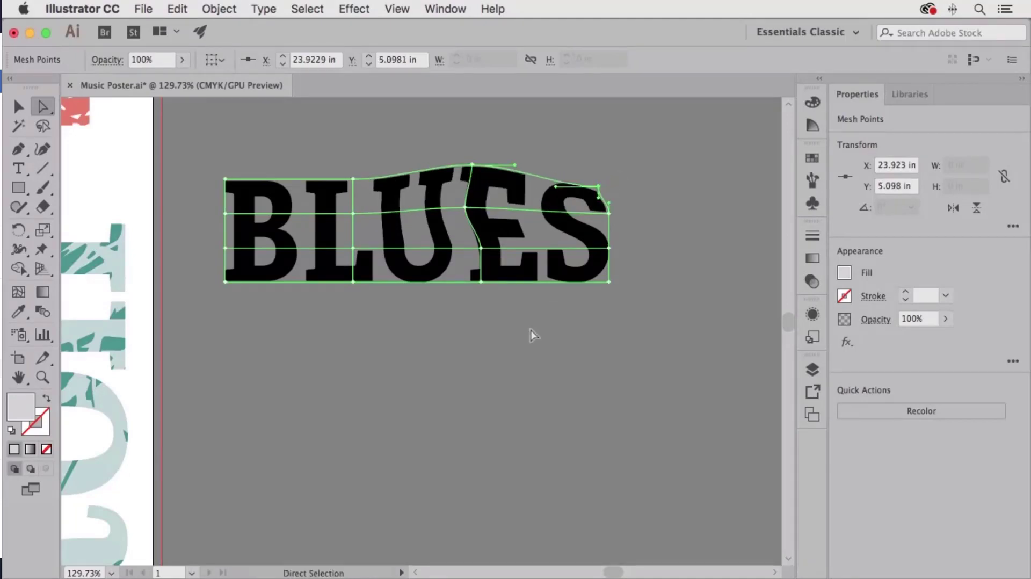
{"action": "left_click_drag", "start_coordinate": [480, 282], "coordinate": [481, 299]}
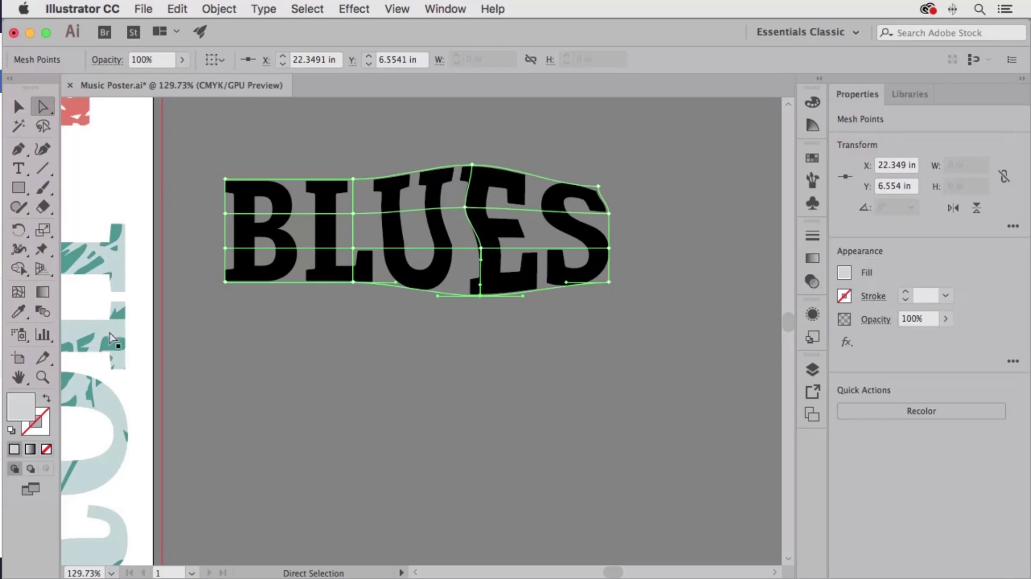
{"action": "key", "text": "ctrl+z"}
{"action": "key", "text": "ctrl+z"}
{"action": "key", "text": "ctrl+z"}
{"action": "key", "text": "ctrl+z"}
{"action": "key", "text": "ctrl+z"}
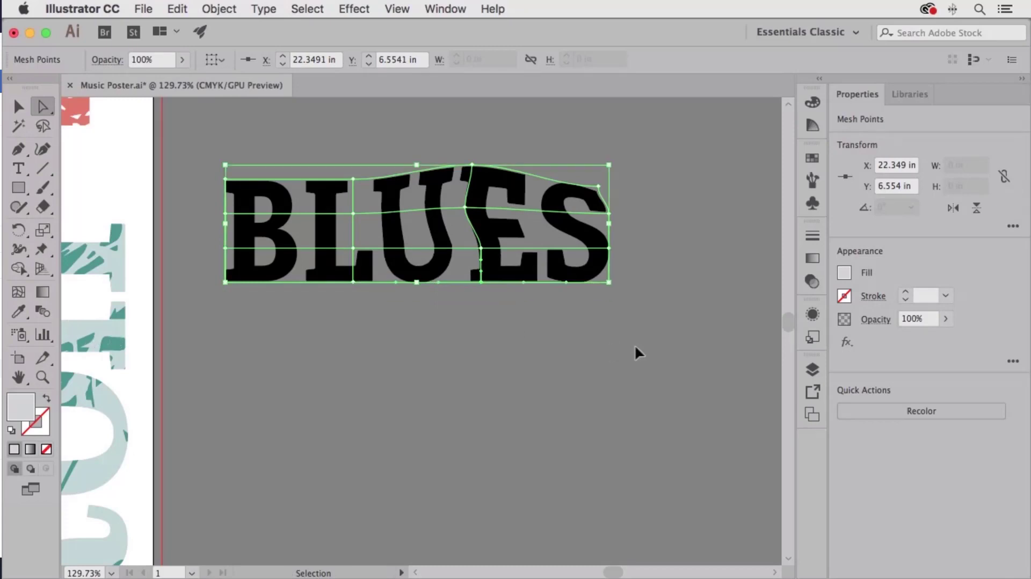
{"action": "key", "text": "ctrl+z"}
{"action": "key", "text": "ctrl+z"}
{"action": "key", "text": "ctrl+z"}
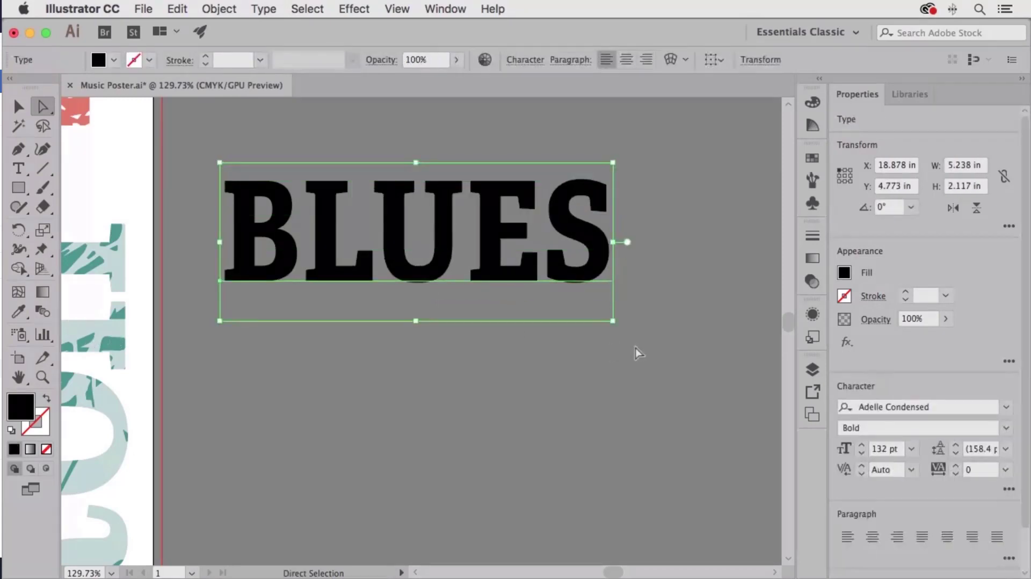
- Fit the artboard in the window, deselect BLUES, and show the Layers panel
{"action": "key", "text": "super+0"}
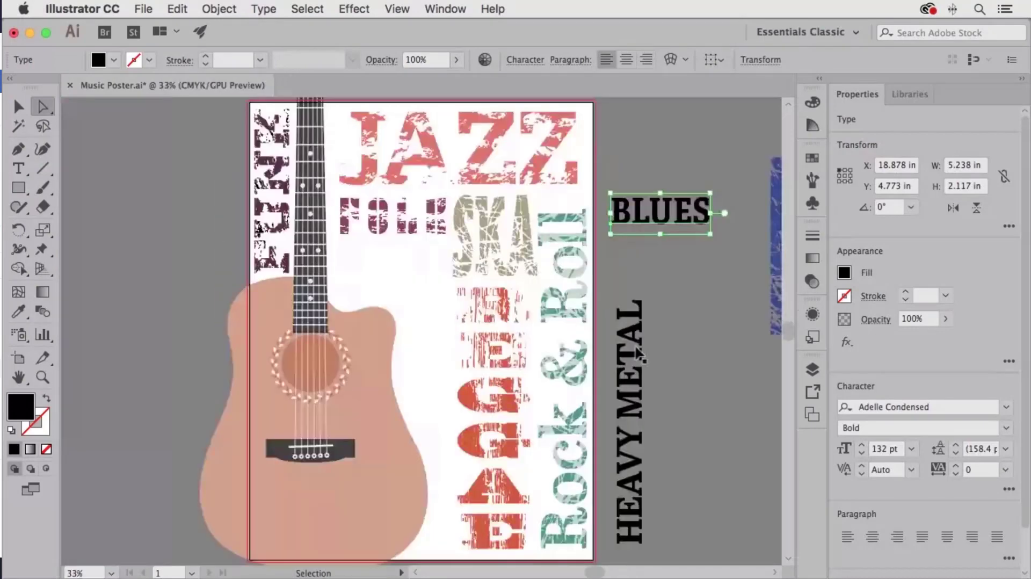
{"action": "left_click", "coordinate": [186, 212]}
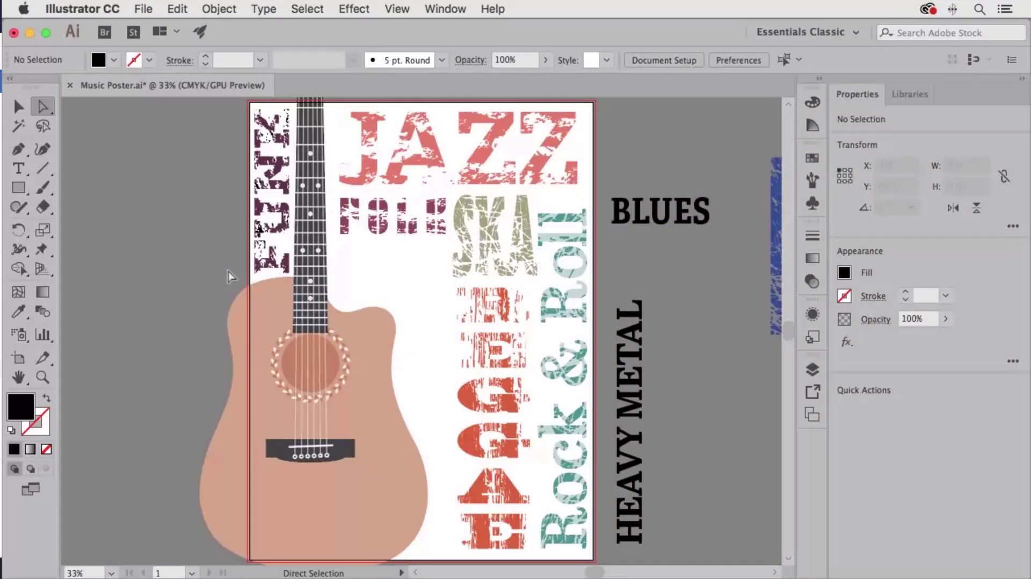
{"action": "left_click", "coordinate": [810, 370]}
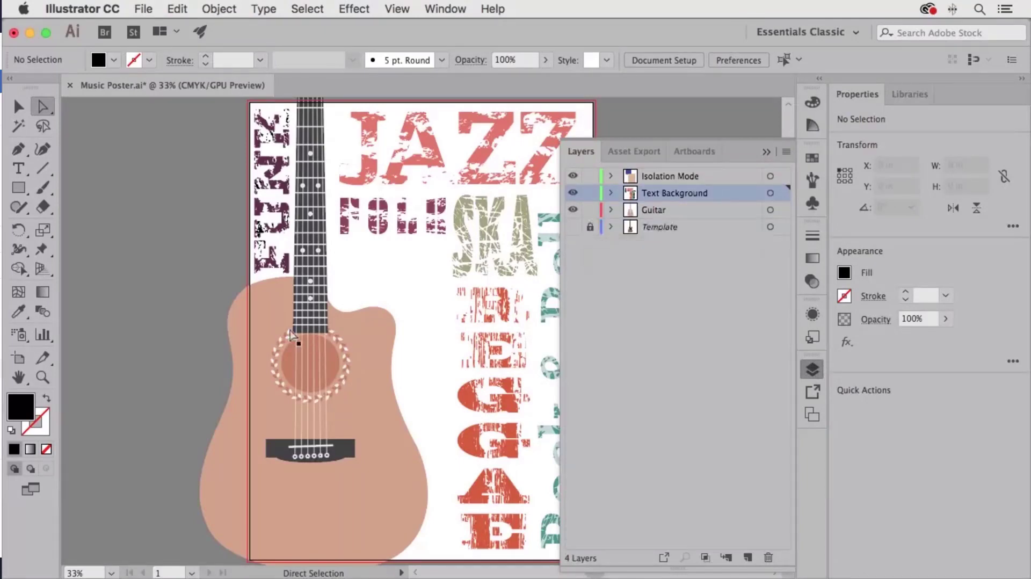
- Move the guitar body shape onto the Text Background layer and lock the Guitar layer
{"action": "left_click", "coordinate": [19, 107]}
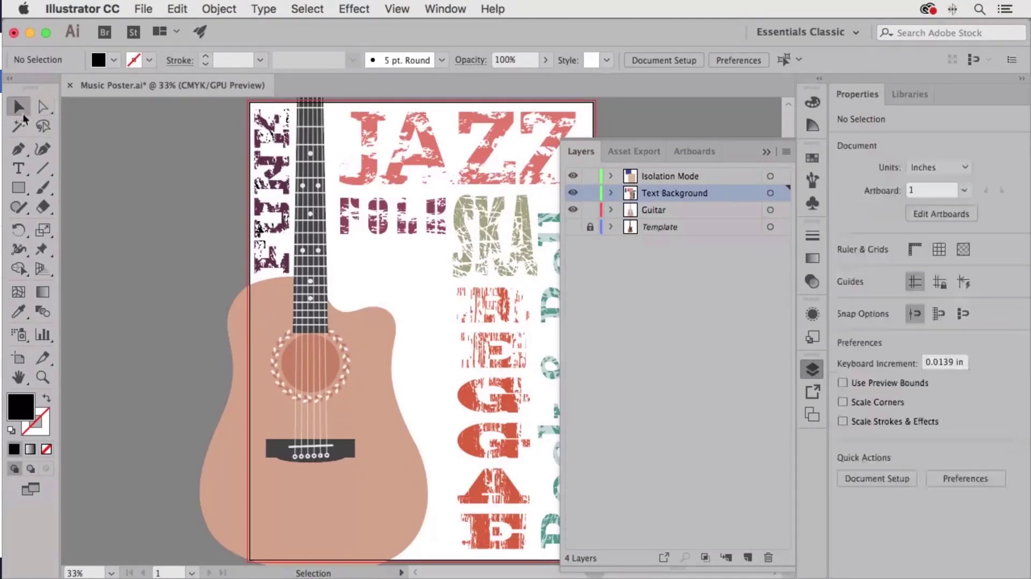
{"action": "left_click", "coordinate": [266, 308]}
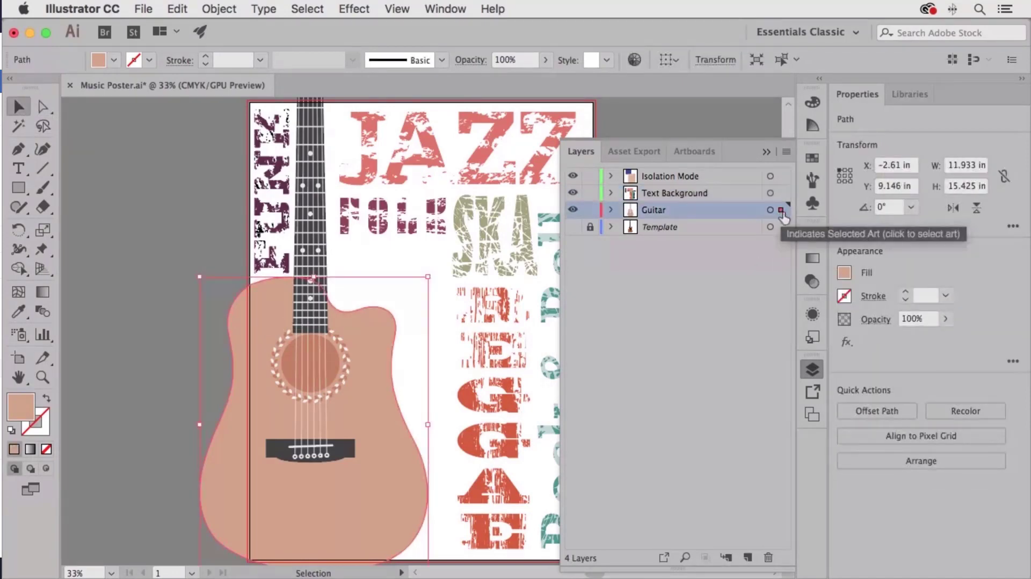
{"action": "left_click_drag", "start_coordinate": [781, 213], "coordinate": [780, 193]}
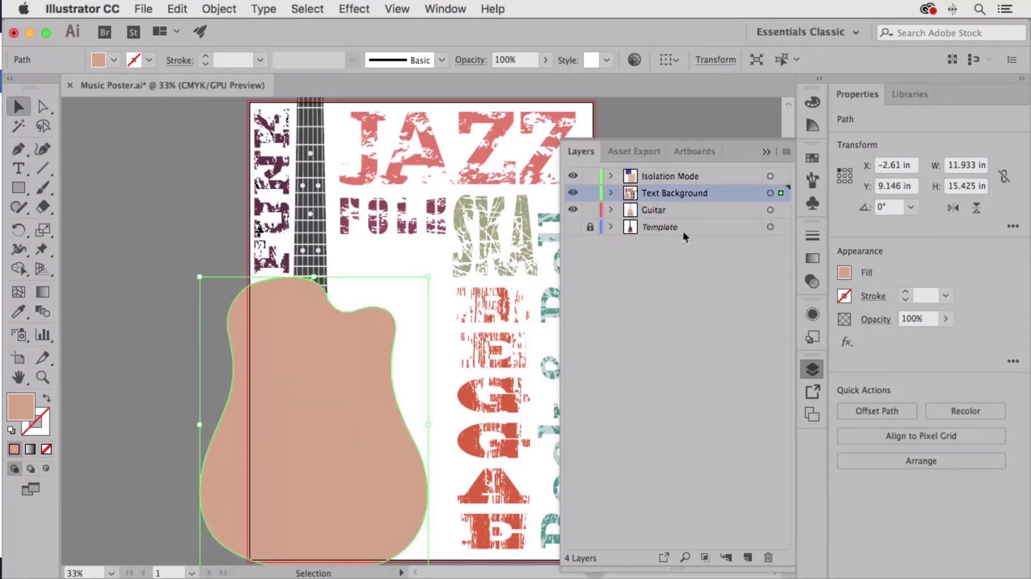
{"action": "left_click", "coordinate": [590, 211]}
{"action": "left_click", "coordinate": [225, 8]}
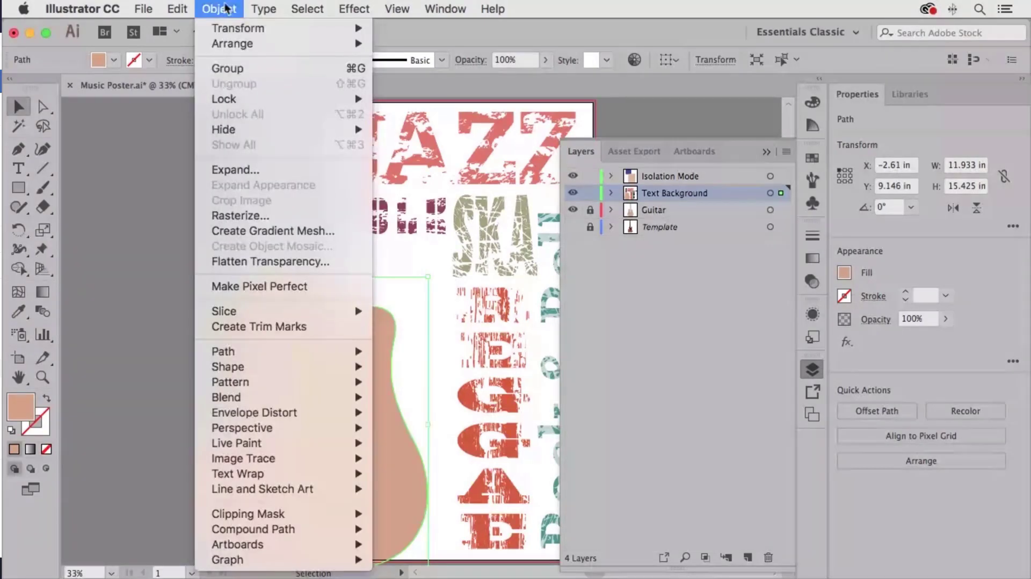
- Offset the guitar body path by 0.25 in, toggling the preview to compare before applying
{"action": "mouse_move", "coordinate": [263, 359]}
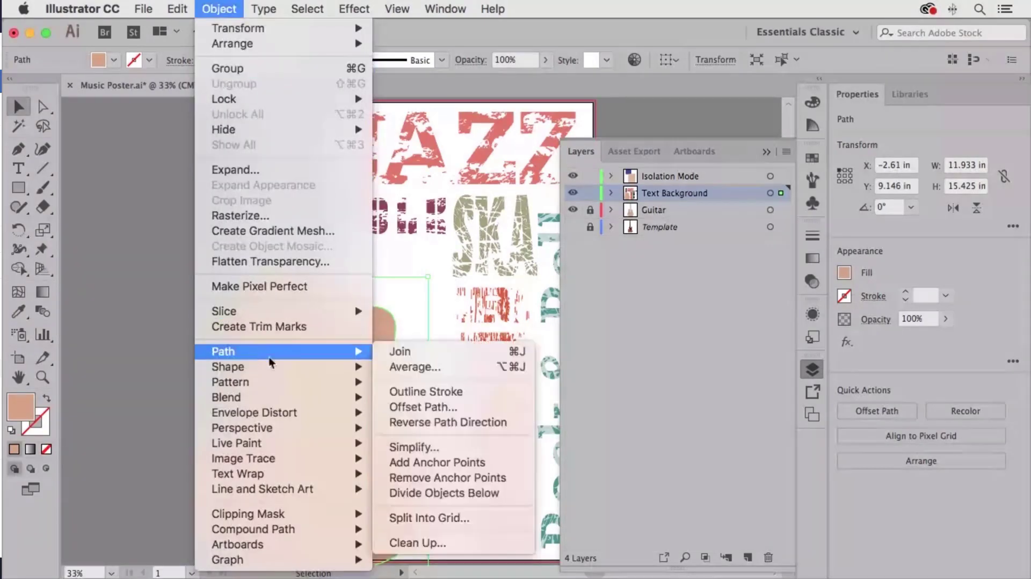
{"action": "left_click", "coordinate": [424, 406]}
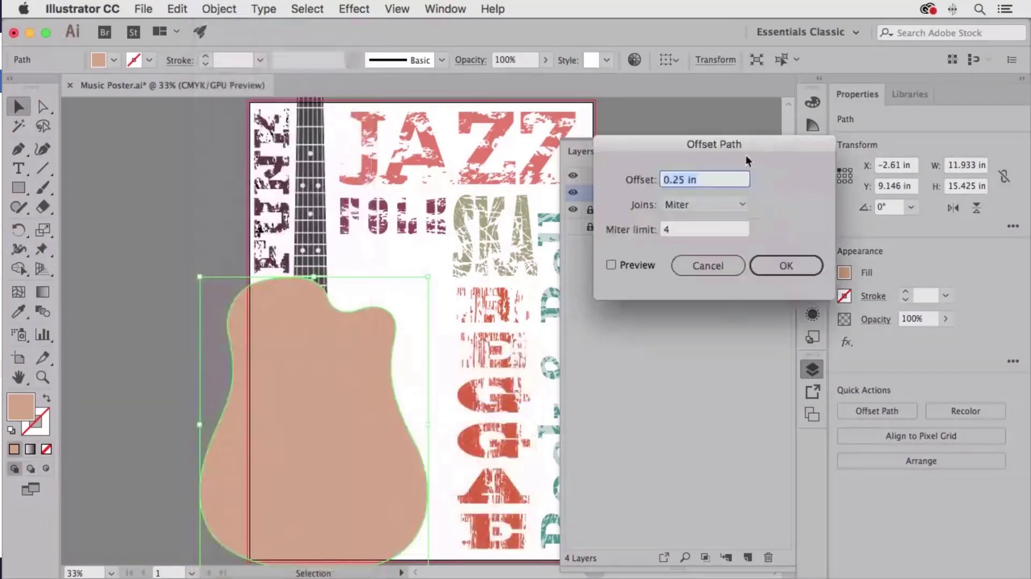
{"action": "left_click_drag", "start_coordinate": [743, 149], "coordinate": [641, 267]}
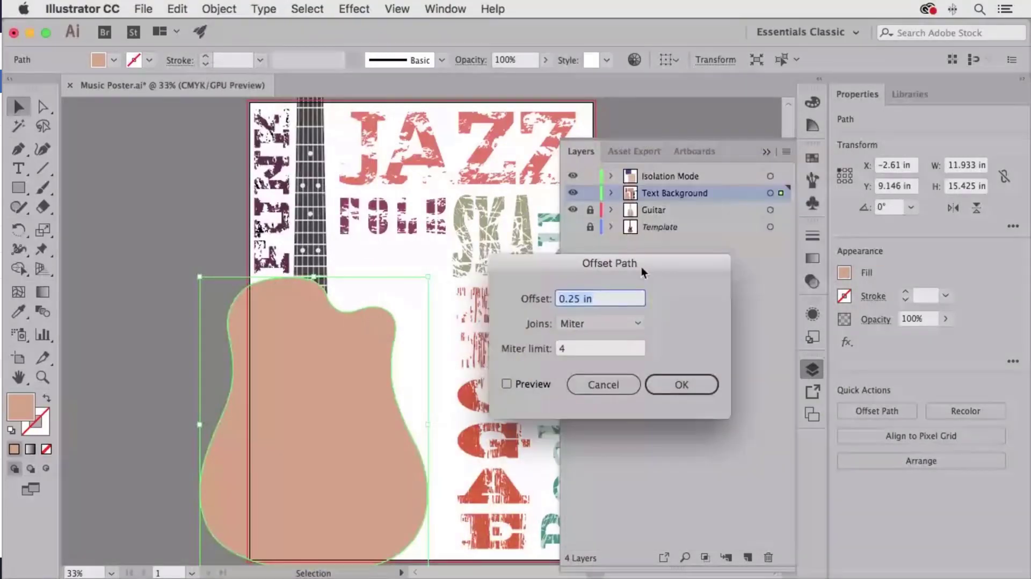
{"action": "left_click", "coordinate": [507, 384]}
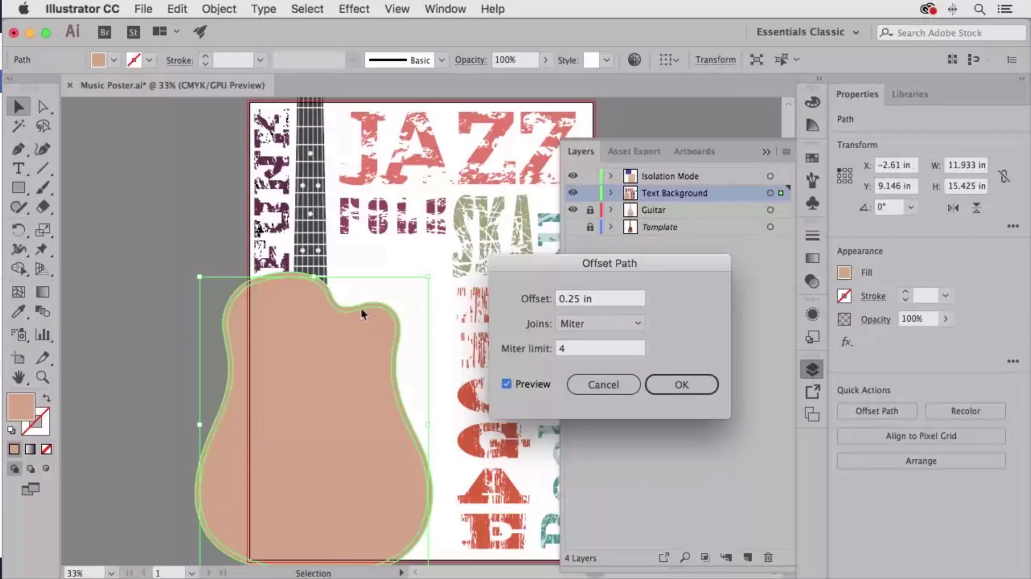
{"action": "left_click", "coordinate": [507, 384]}
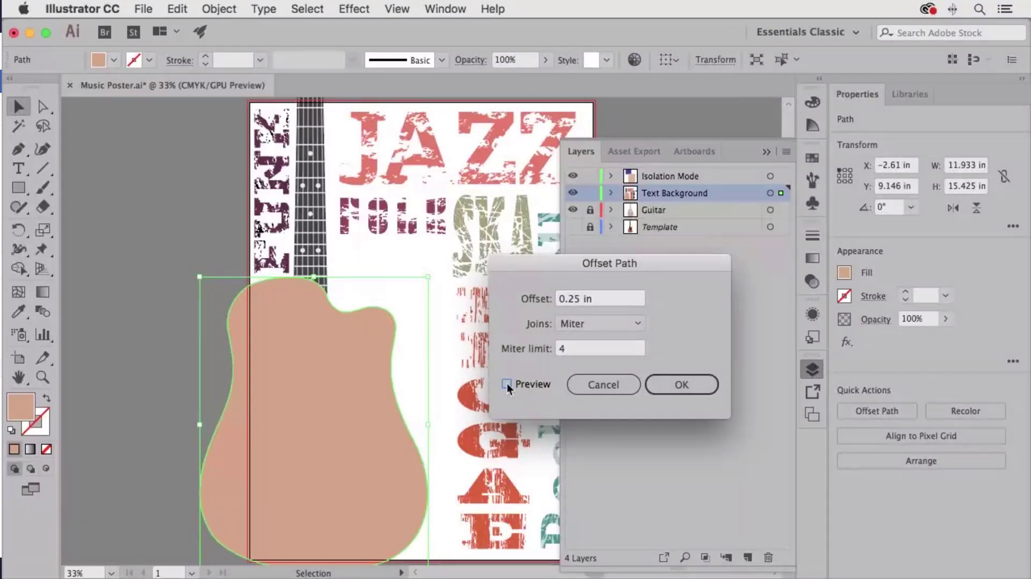
{"action": "left_click", "coordinate": [506, 384]}
{"action": "left_click", "coordinate": [506, 384]}
{"action": "left_click", "coordinate": [506, 384]}
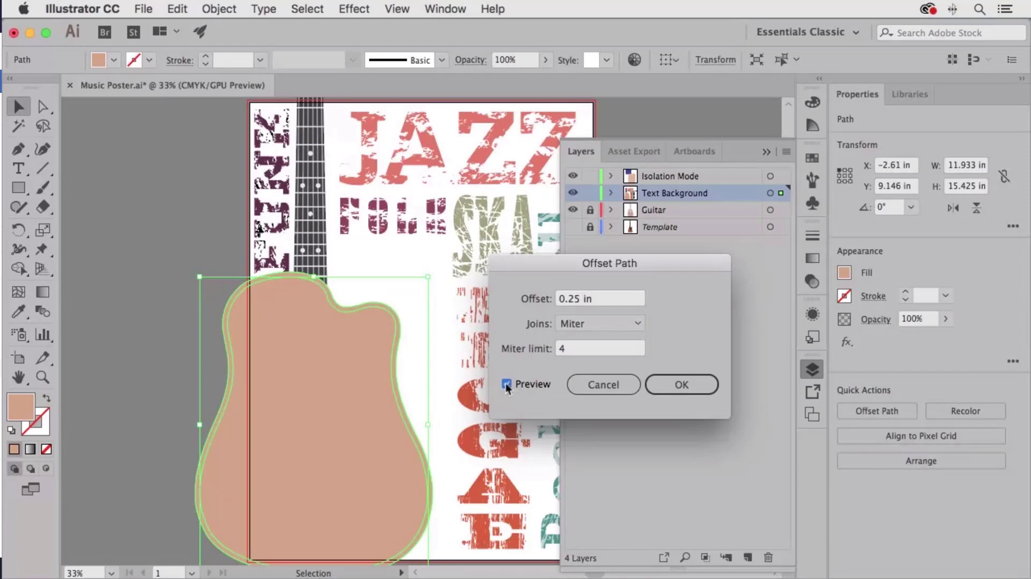
{"action": "left_click", "coordinate": [692, 386]}
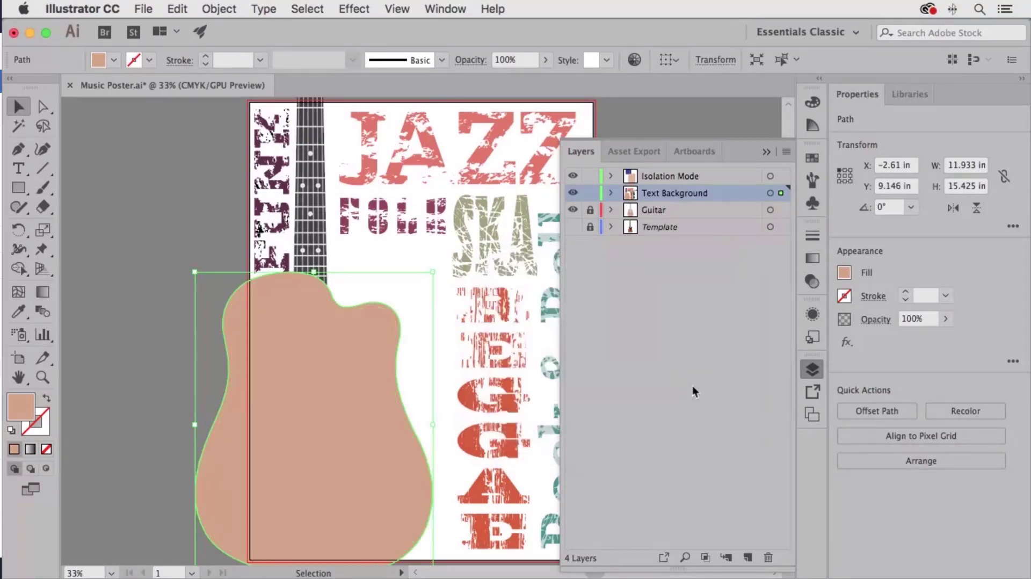
- Delete the original-size guitar shape, keeping the enlarged 12.433 × 15.925 in copy
{"action": "left_click", "coordinate": [115, 307]}
{"action": "left_click", "coordinate": [242, 322]}
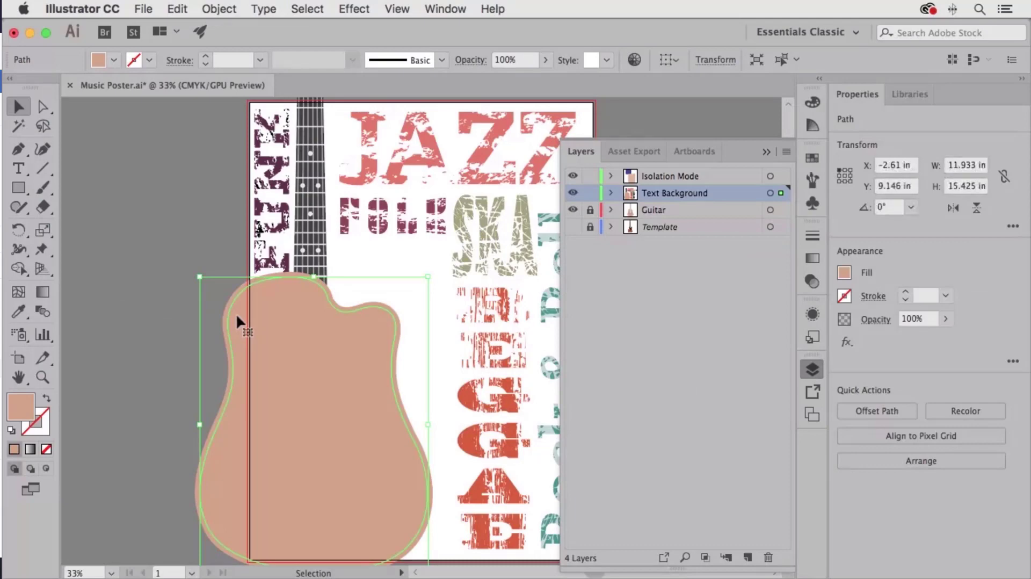
{"action": "left_click_drag", "start_coordinate": [237, 314], "coordinate": [333, 290]}
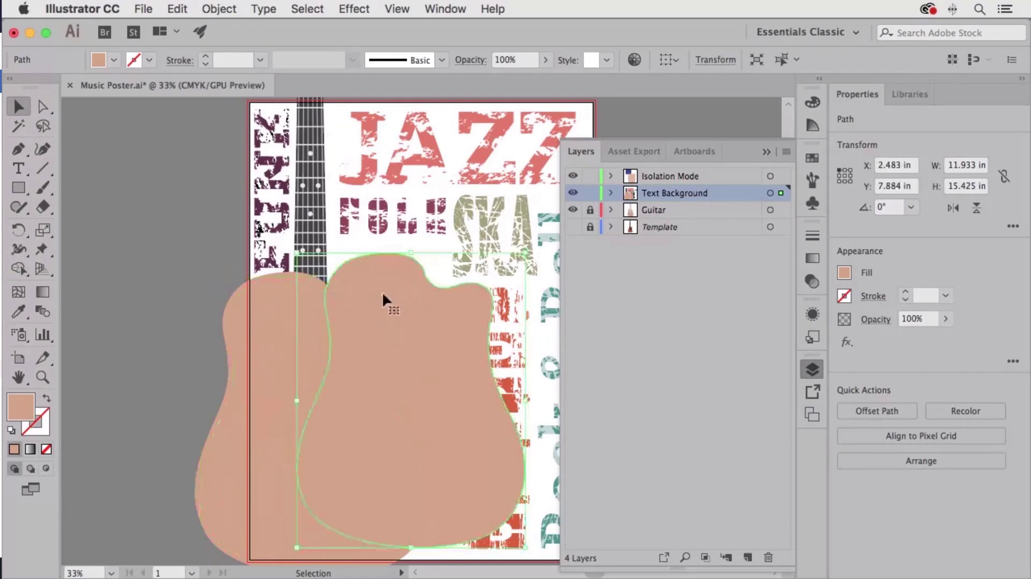
{"action": "key", "text": "Delete"}
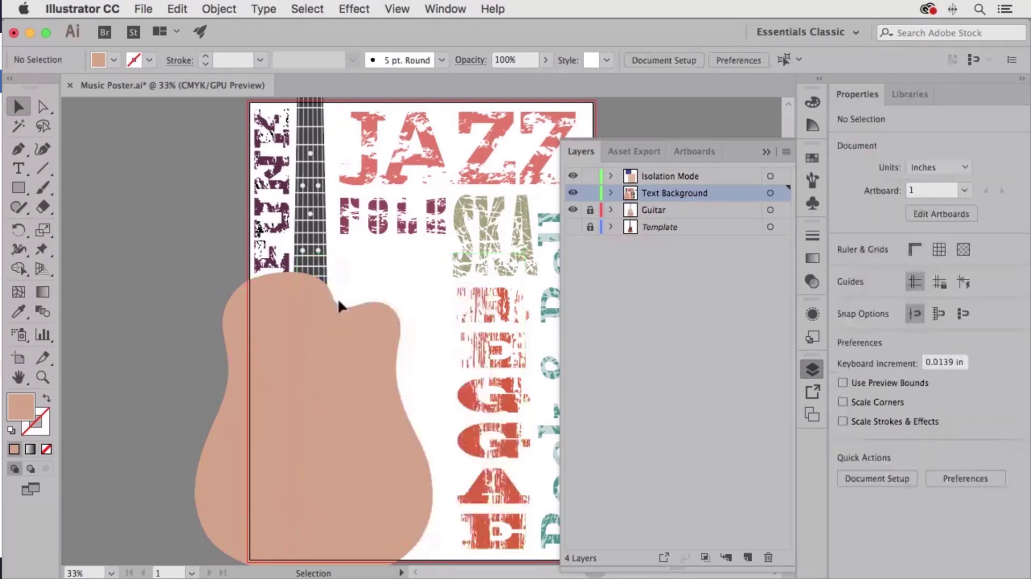
{"action": "left_click", "coordinate": [316, 314]}
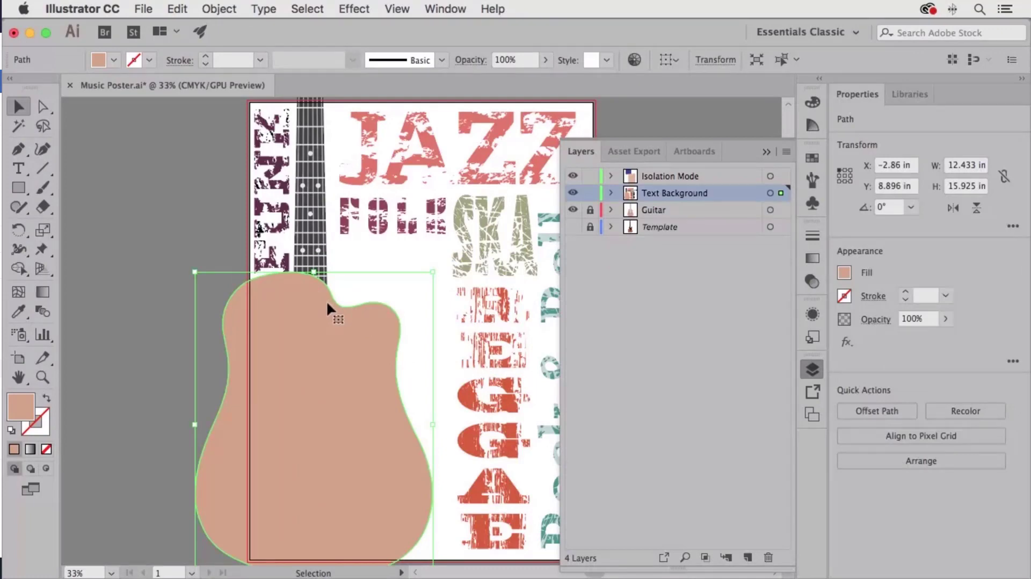
{"action": "left_click", "coordinate": [159, 218]}
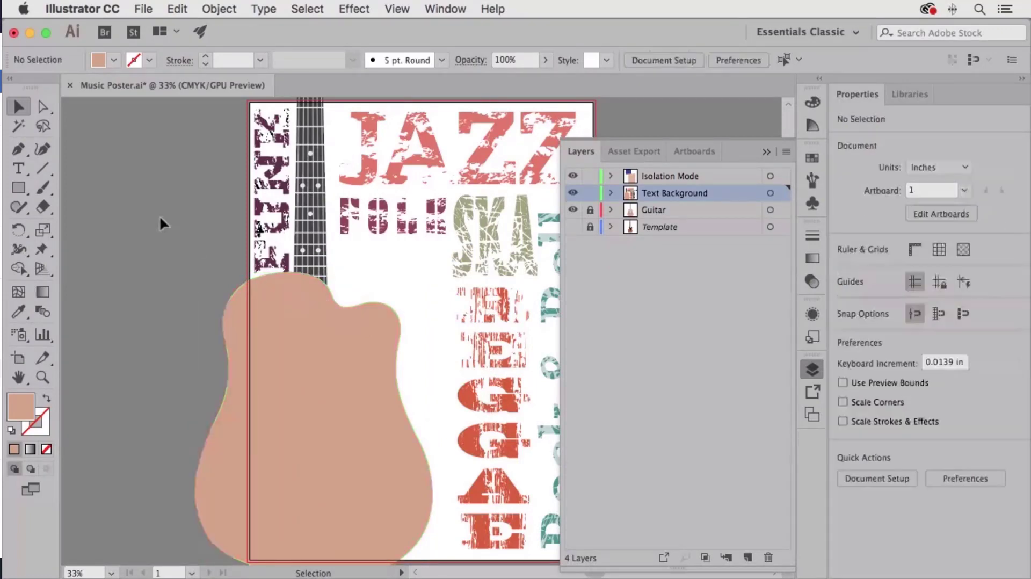
- Draw crimson rectangles of 5.934 × 4.672 in beside the neck and 4.798 × 11.364 in below
{"action": "left_click", "coordinate": [18, 188]}
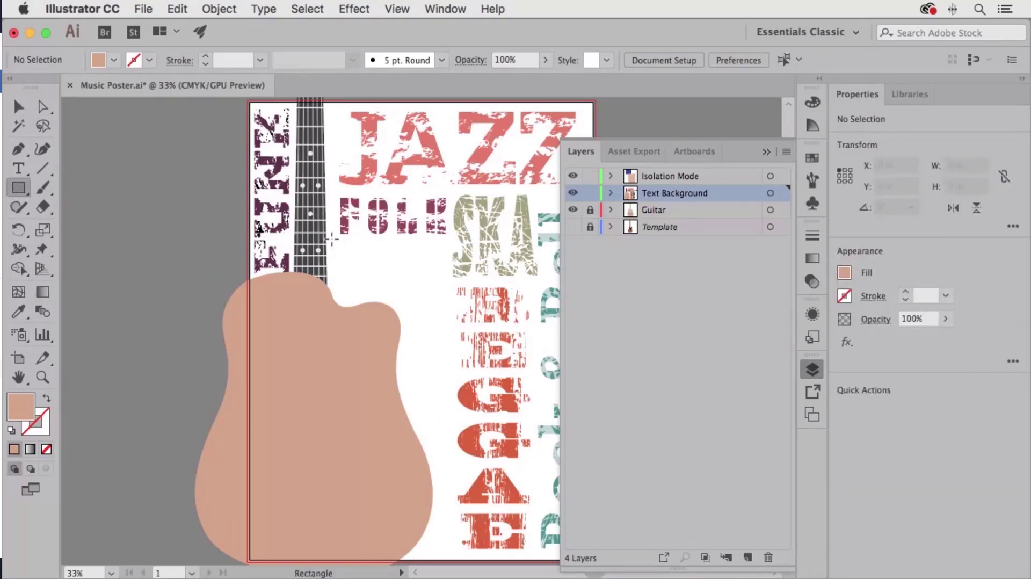
{"action": "mouse_move", "coordinate": [332, 240]}
{"action": "left_mouse_down"}
{"action": "mouse_move", "coordinate": [369, 288]}
{"action": "mouse_move", "coordinate": [432, 311]}
{"action": "mouse_move", "coordinate": [445, 329]}
{"action": "left_mouse_up"}
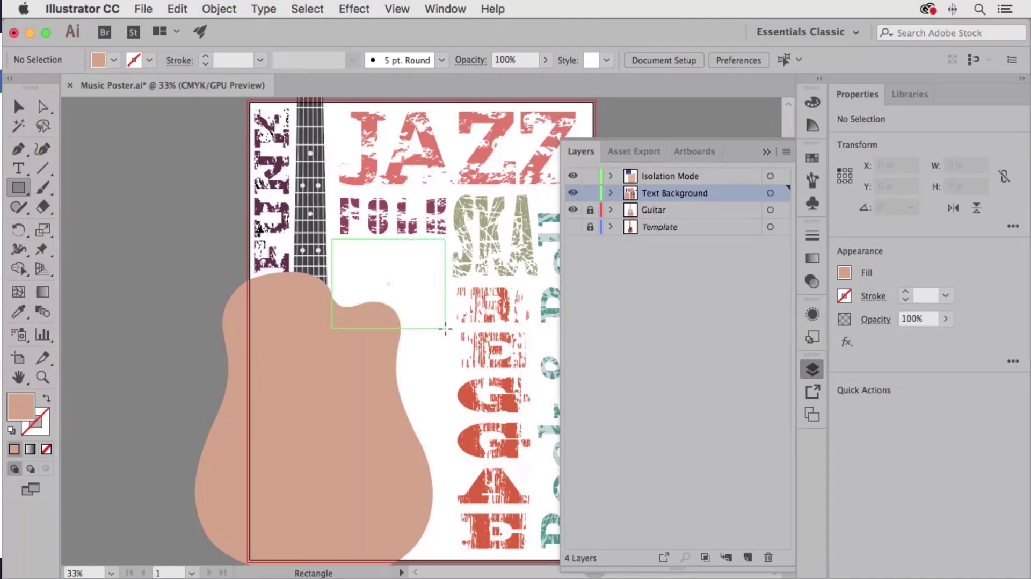
{"action": "left_click_drag", "start_coordinate": [445, 329], "coordinate": [445, 329]}
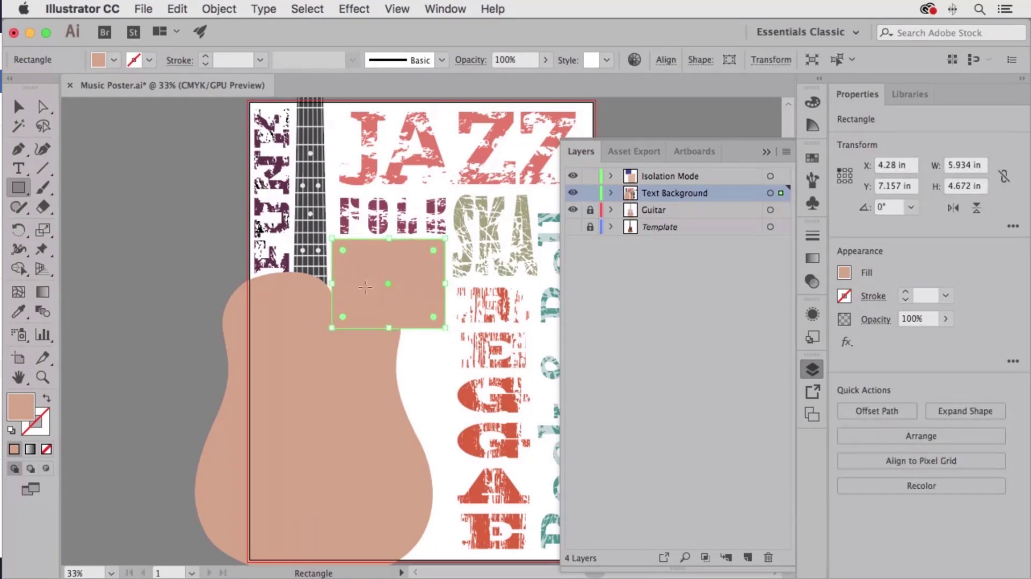
{"action": "left_click", "coordinate": [816, 158]}
{"action": "left_click", "coordinate": [724, 202]}
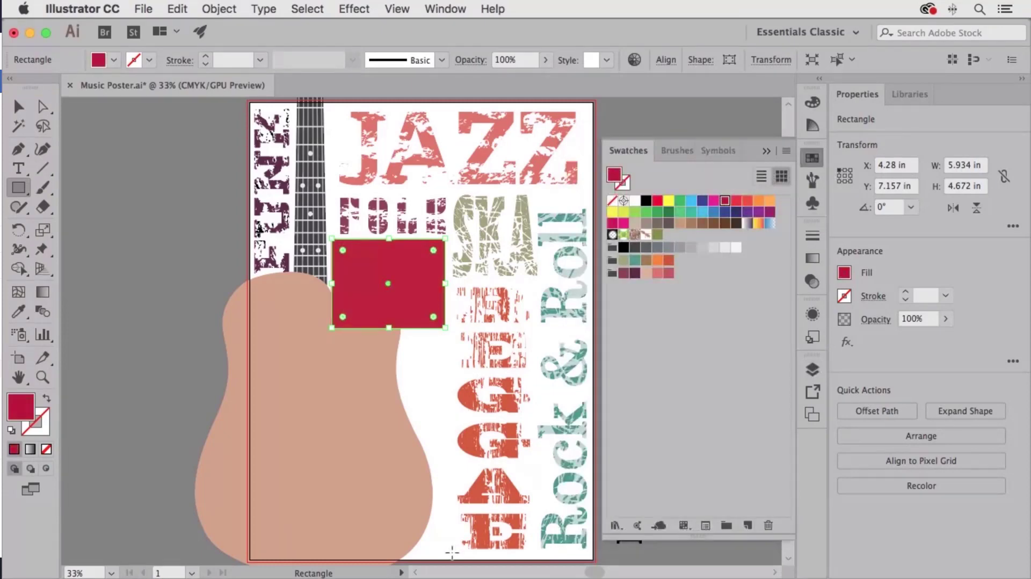
{"action": "left_click_drag", "start_coordinate": [452, 551], "coordinate": [360, 333]}
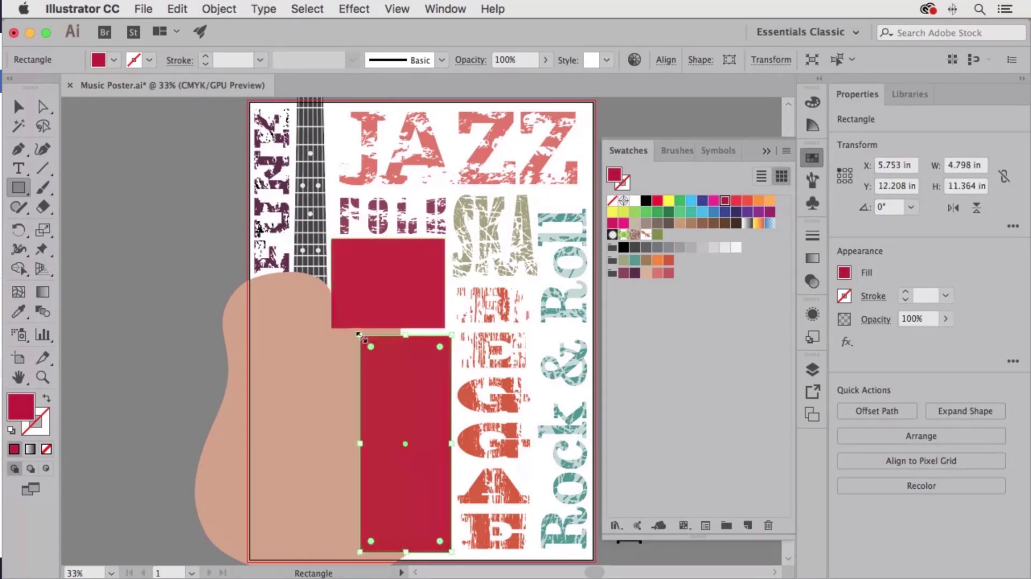
{"action": "left_click", "coordinate": [18, 106]}
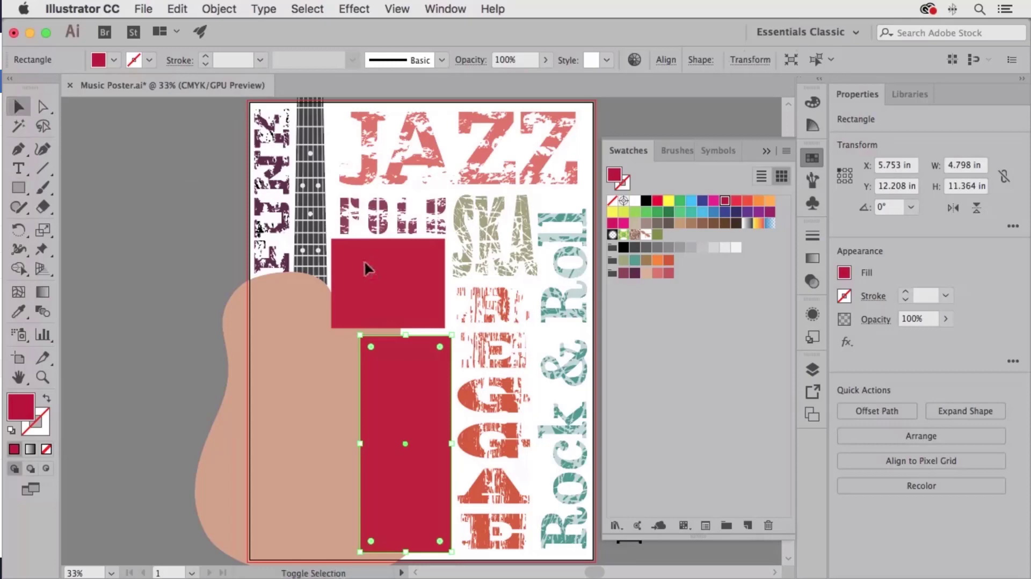
- With Shape Builder, delete the guitar fill and overlapping rectangle parts, leaving a curved white gap
{"action": "left_click", "coordinate": [364, 260], "text": "shift"}
{"action": "left_click", "coordinate": [268, 337], "text": "shift"}
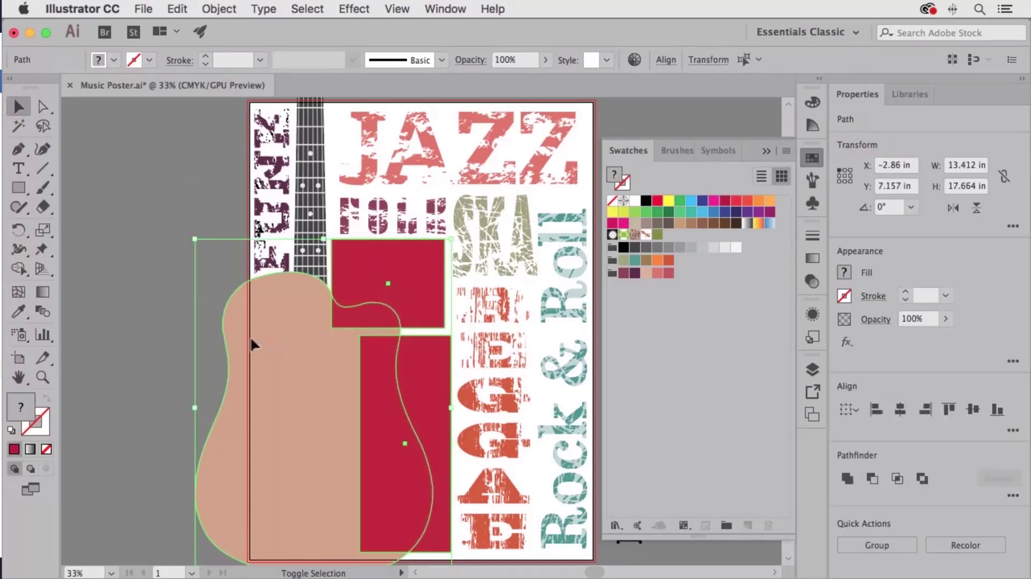
{"action": "left_click", "coordinate": [16, 270]}
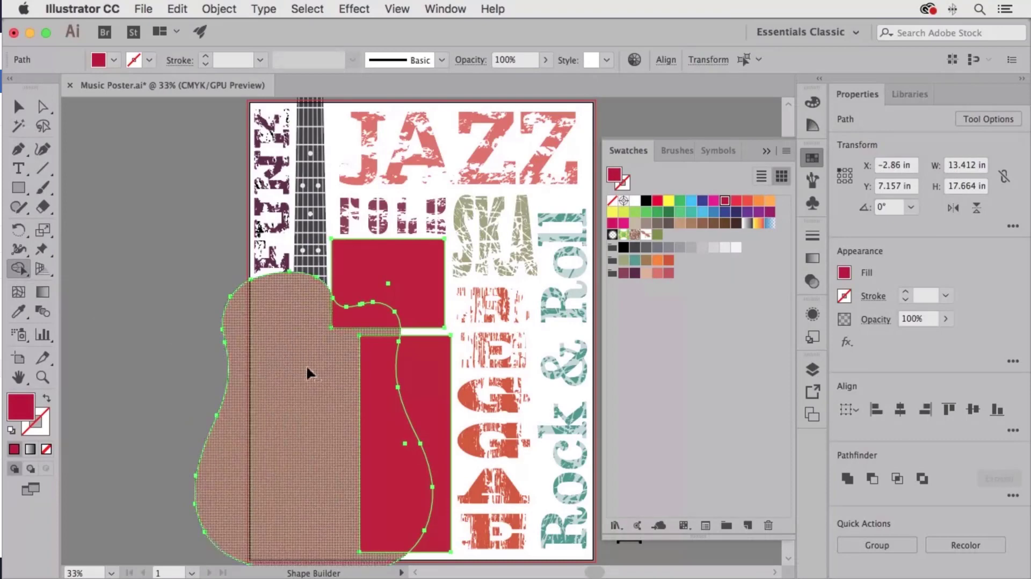
{"action": "left_click", "coordinate": [288, 386], "text": "alt"}
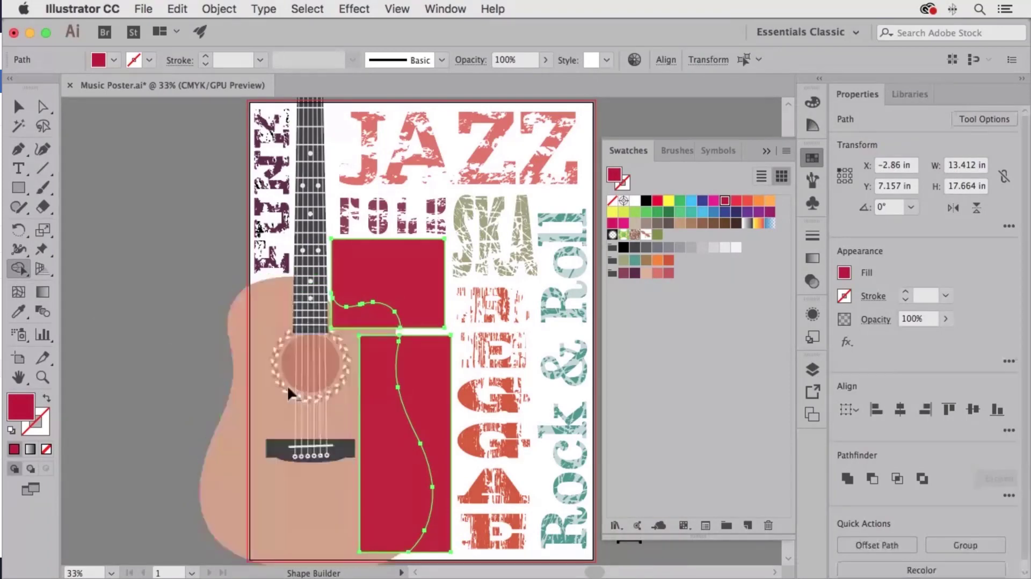
{"action": "left_click", "coordinate": [366, 322], "text": "alt"}
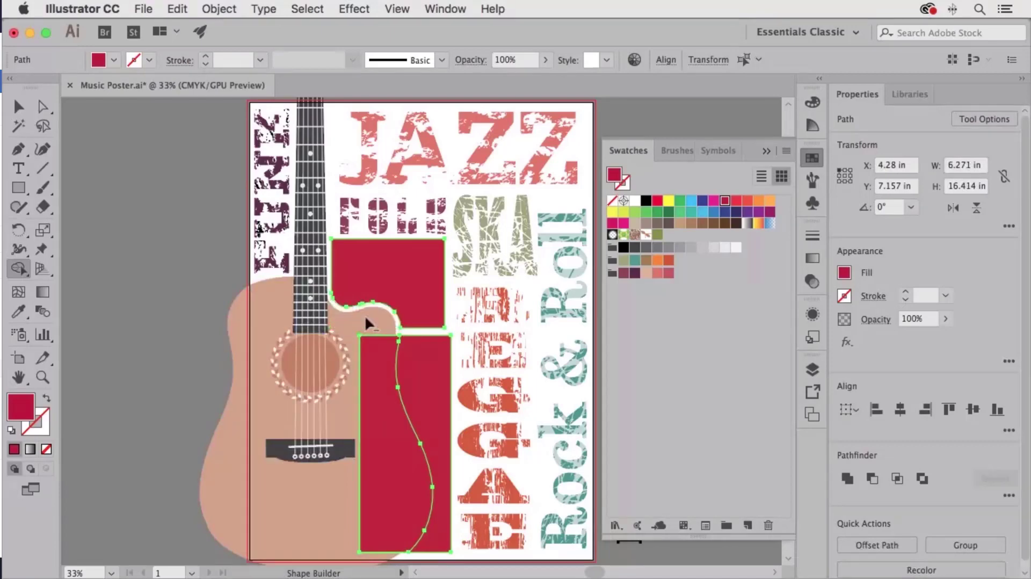
{"action": "left_click", "coordinate": [372, 365], "text": "alt"}
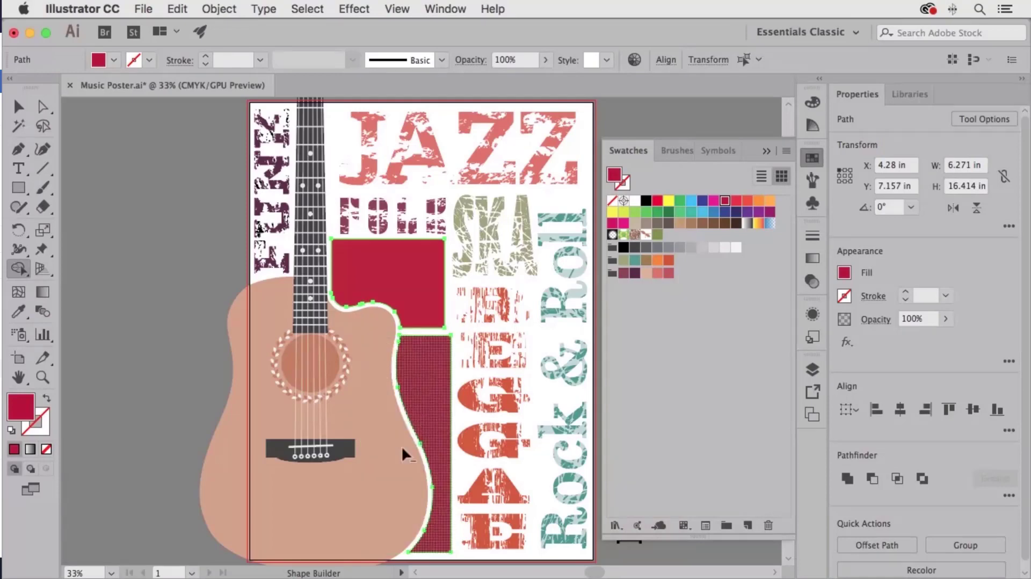
{"action": "left_click", "coordinate": [20, 107]}
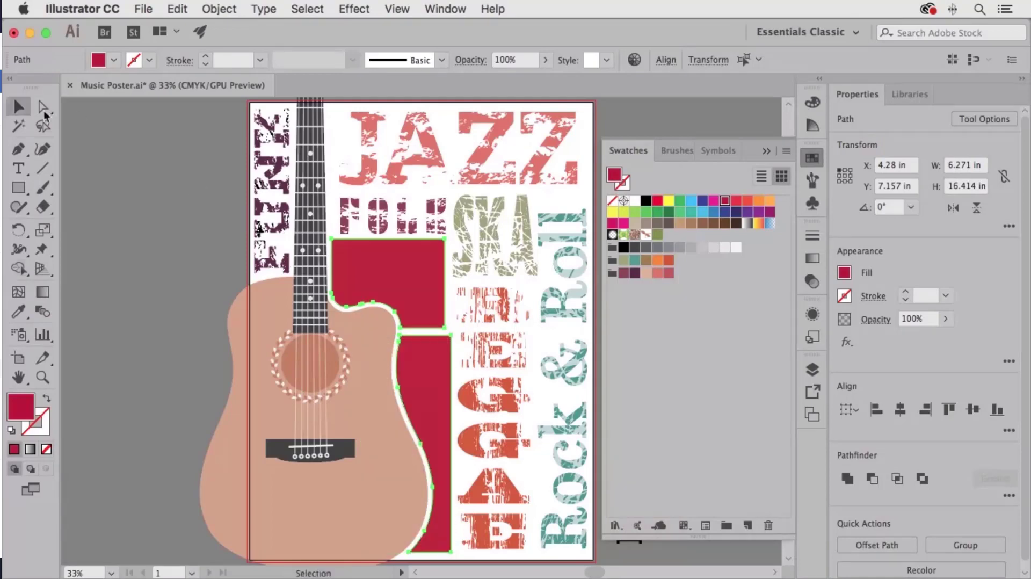
{"action": "left_click", "coordinate": [139, 156]}
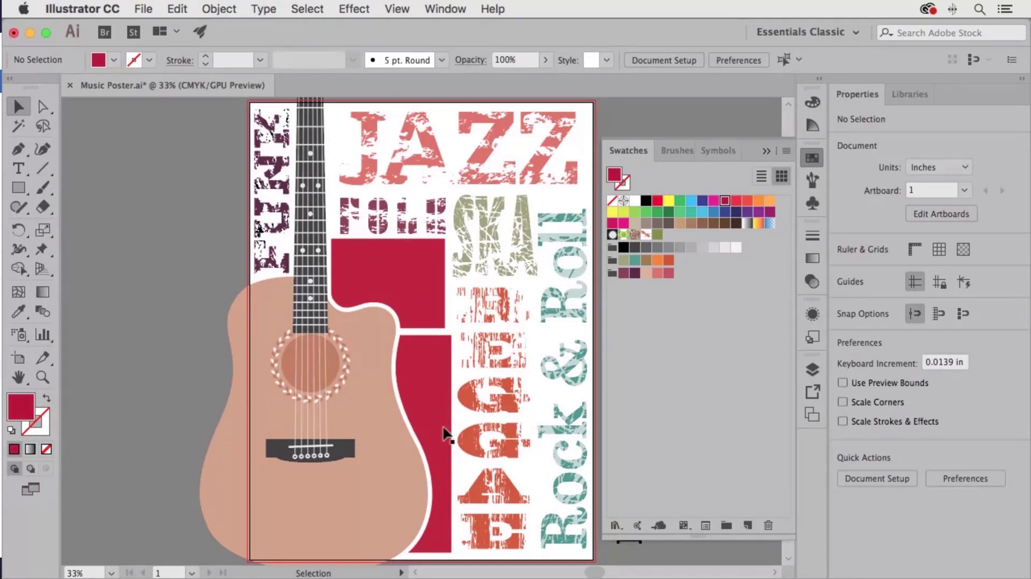
- Select BLUES with the upper red block and apply Envelope Distort > Make with Top Object
{"action": "left_click", "coordinate": [814, 159]}
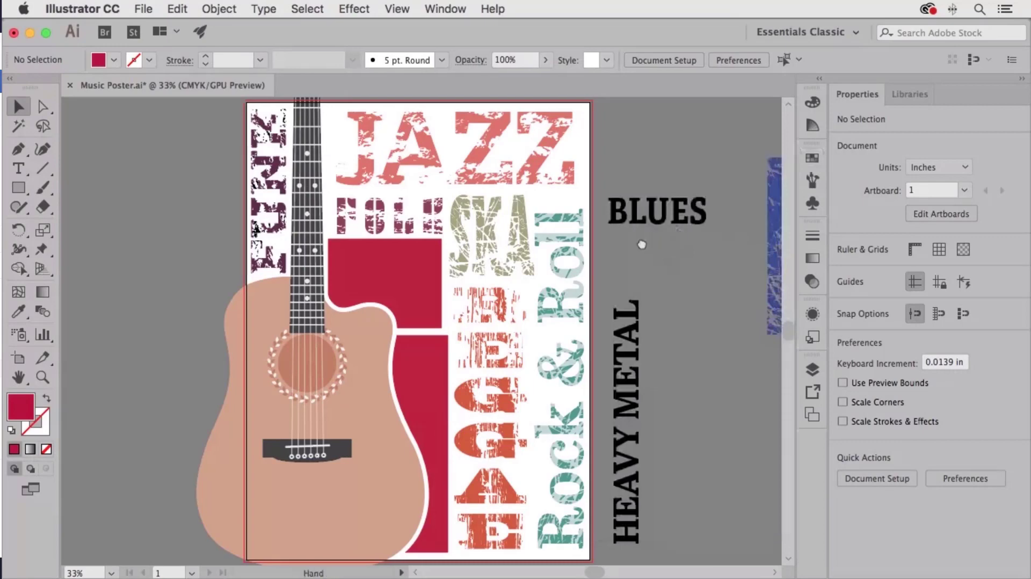
{"action": "left_click_drag", "start_coordinate": [678, 227], "coordinate": [562, 223]}
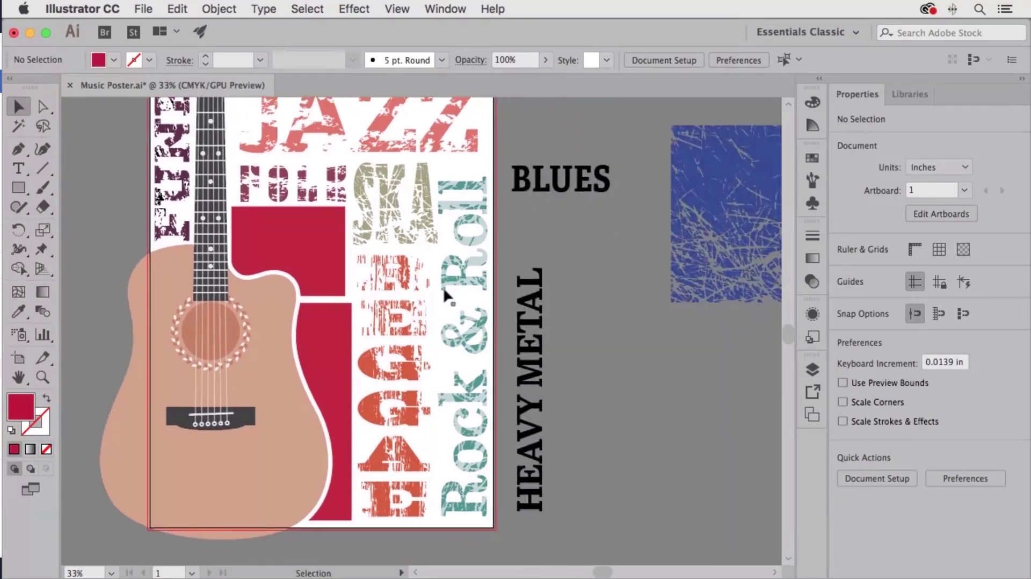
{"action": "left_click", "coordinate": [542, 196]}
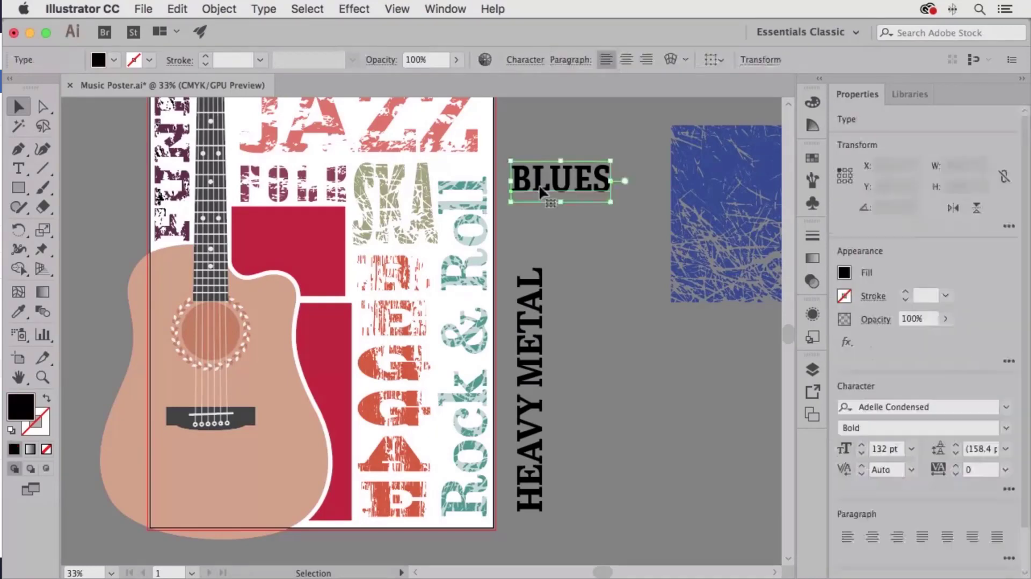
{"action": "left_click", "coordinate": [313, 239], "text": "shift"}
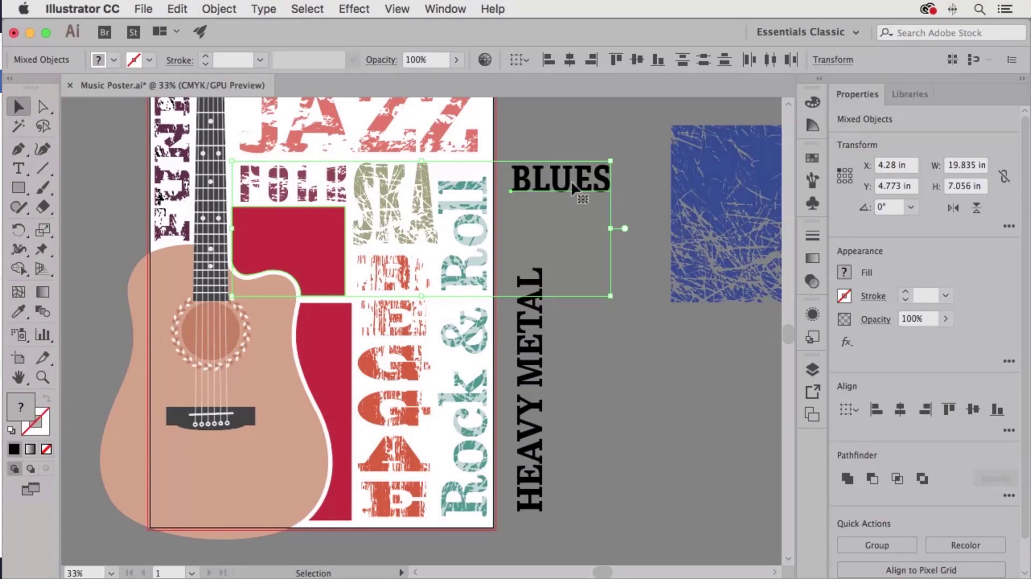
{"action": "left_click", "coordinate": [219, 8]}
{"action": "mouse_move", "coordinate": [260, 416]}
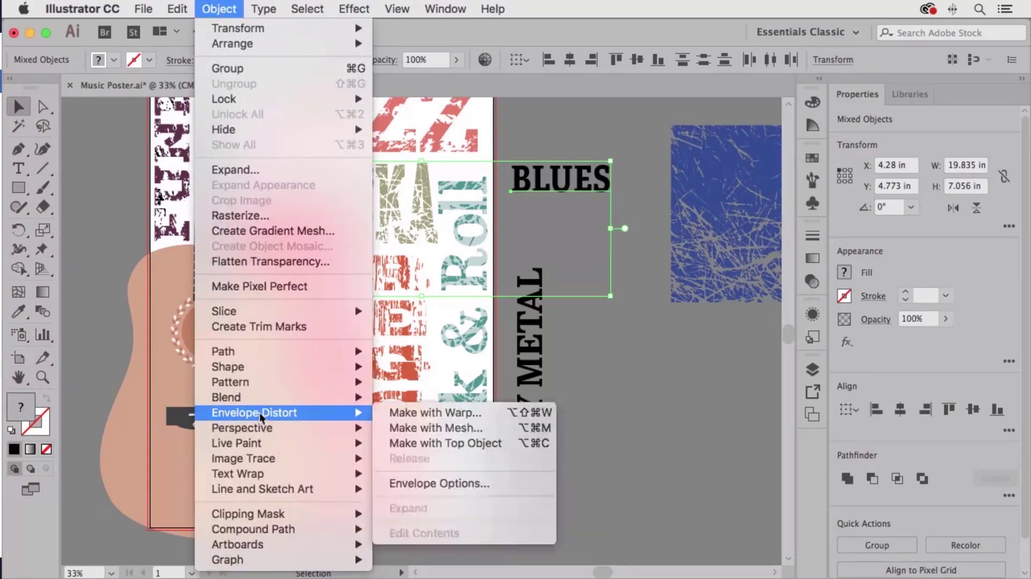
{"action": "left_click", "coordinate": [476, 450]}
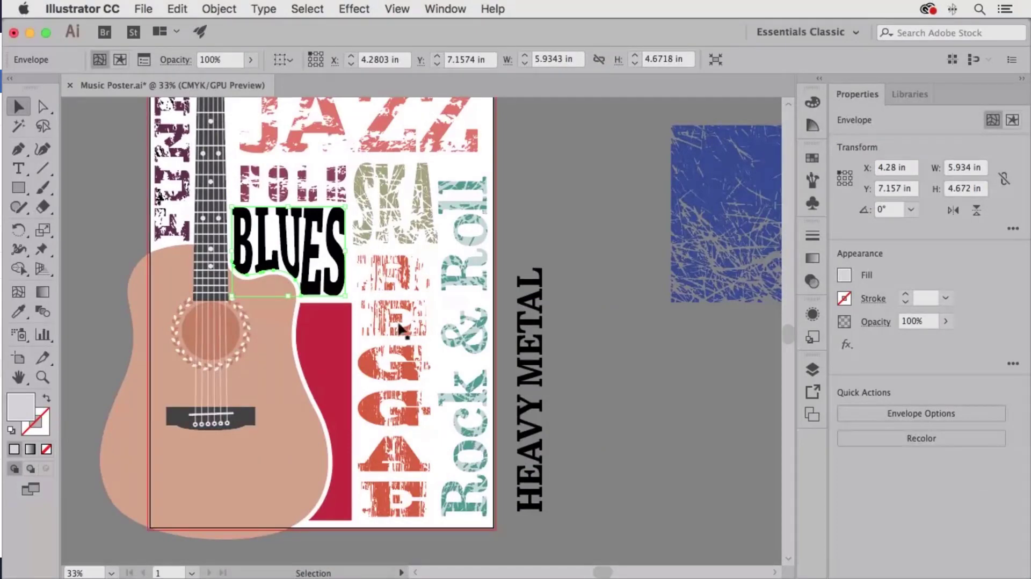
{"action": "left_click", "coordinate": [348, 368]}
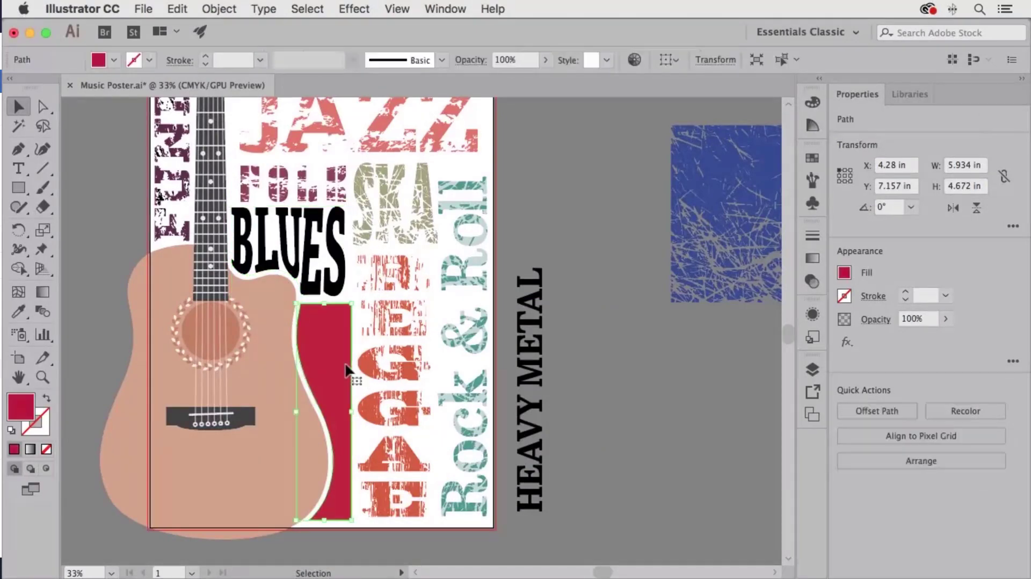
- Envelope HEAVY METAL into the curved red strip using Make with Top Object
{"action": "left_click", "coordinate": [534, 357], "text": "shift"}
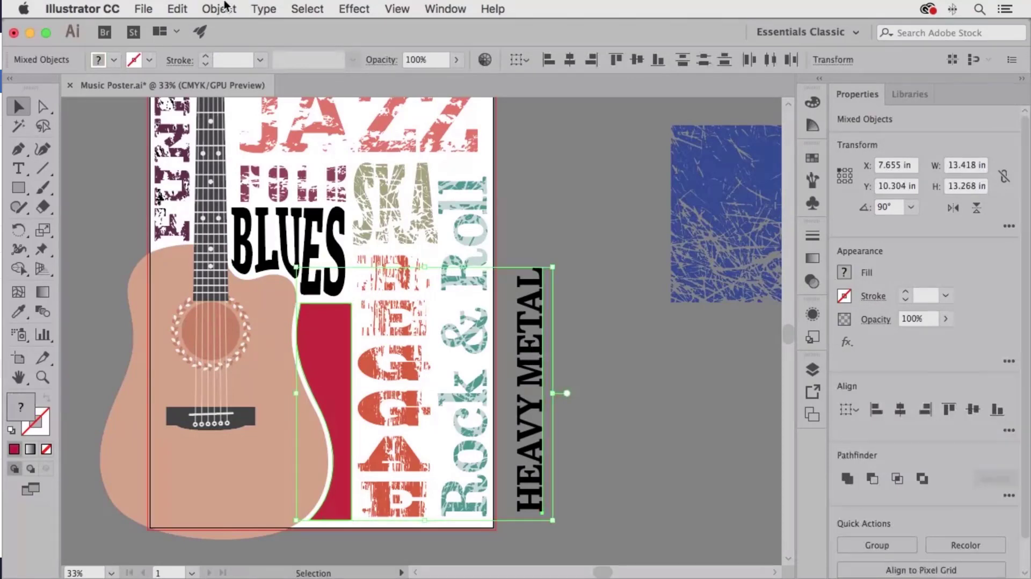
{"action": "left_click", "coordinate": [226, 9]}
{"action": "mouse_move", "coordinate": [282, 416]}
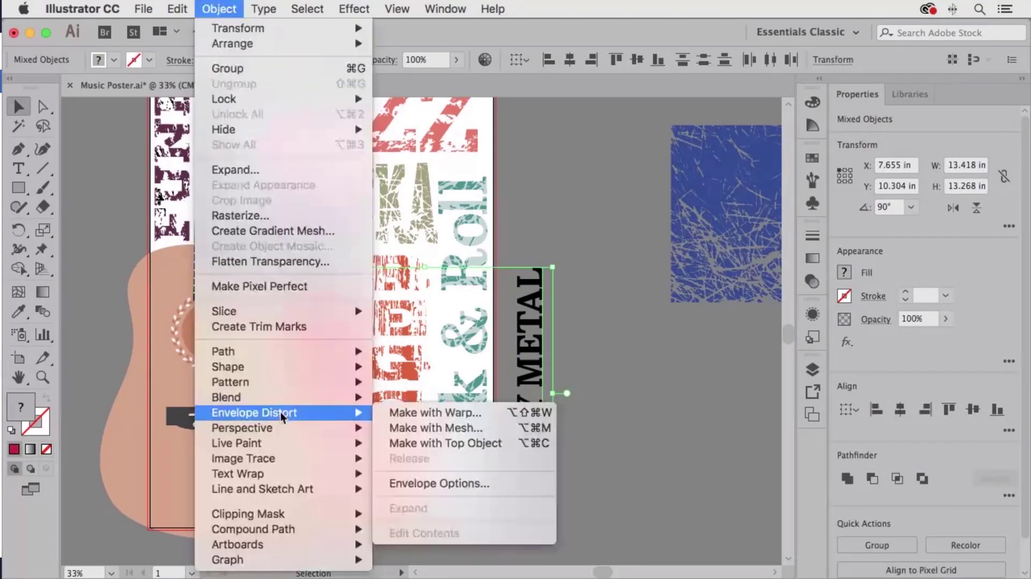
{"action": "left_click", "coordinate": [472, 443]}
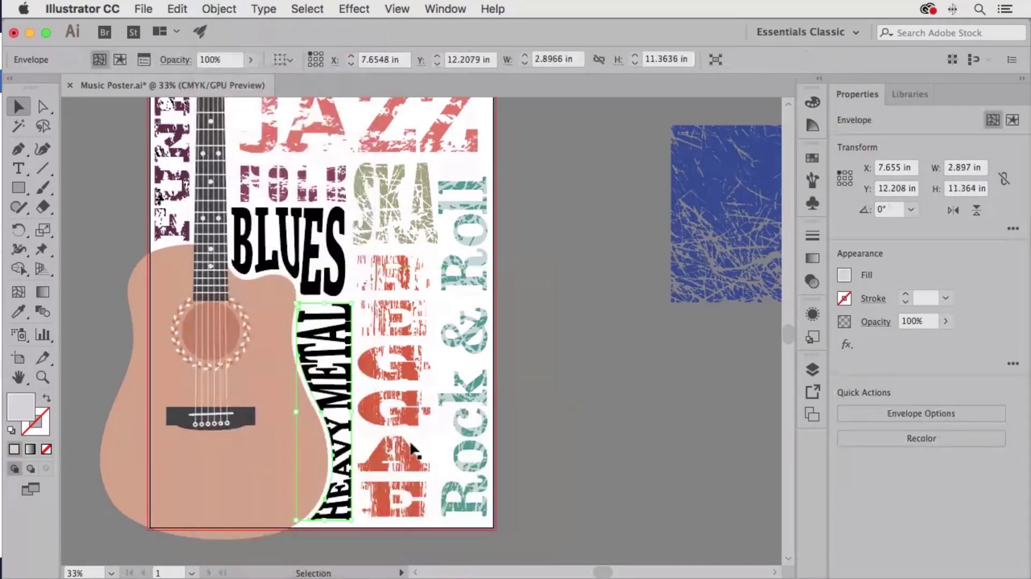
- Zoom in on HEAVY METAL and expand the Text Background layer in the Layers panel
{"action": "key", "text": "super+space"}
{"action": "left_click_drag", "start_coordinate": [328, 414], "coordinate": [492, 490]}
{"action": "key", "text": "space"}
{"action": "left_click_drag", "start_coordinate": [434, 466], "coordinate": [483, 375]}
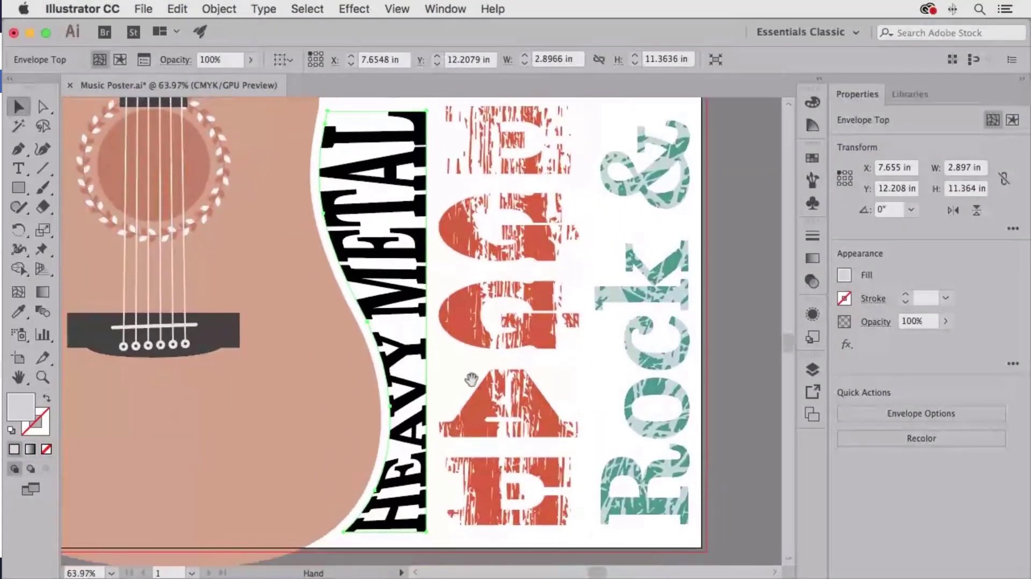
{"action": "left_click", "coordinate": [813, 370]}
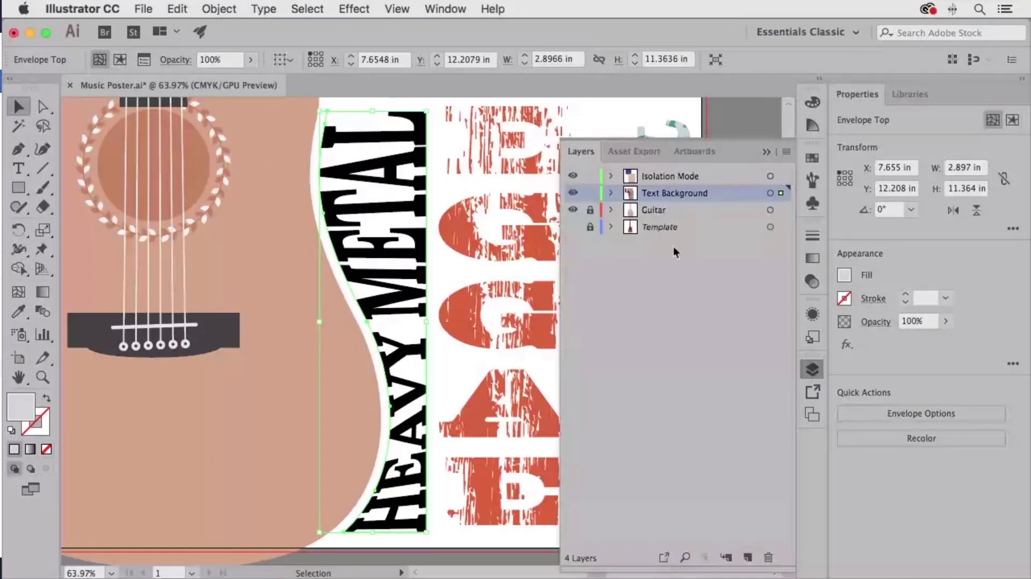
{"action": "left_click", "coordinate": [610, 193]}
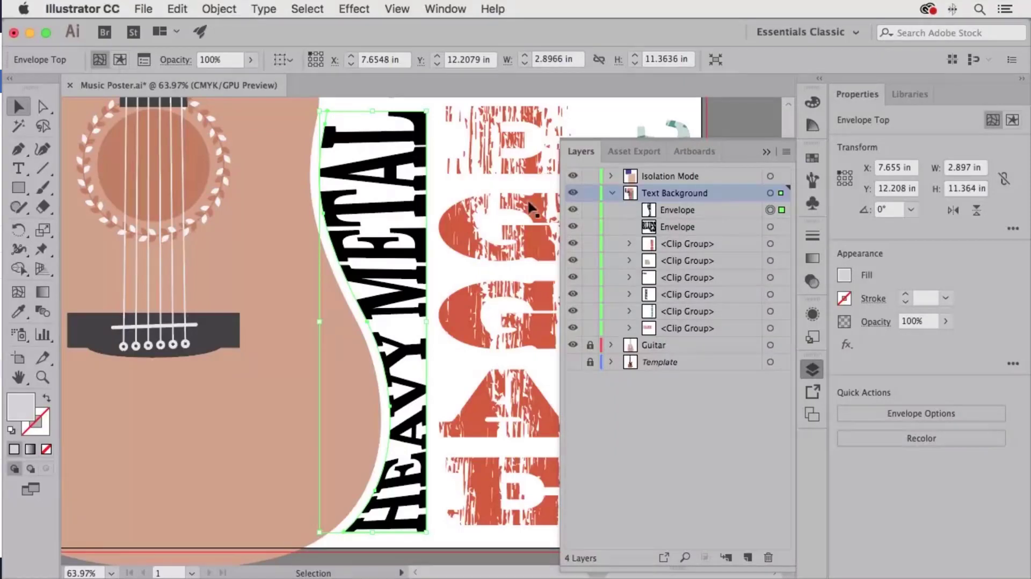
{"action": "left_click", "coordinate": [42, 108]}
{"action": "left_click", "coordinate": [427, 113]}
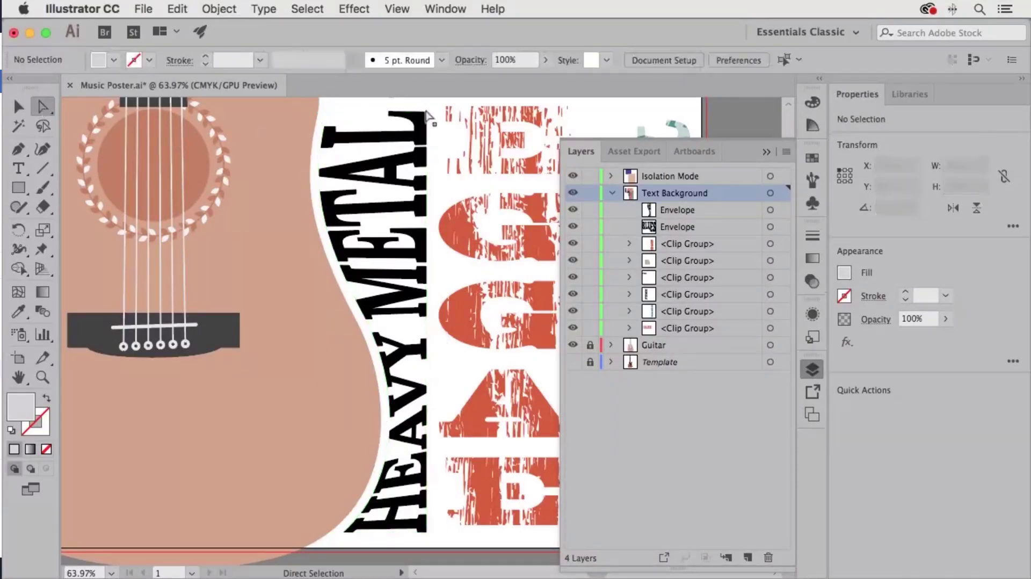
{"action": "left_click", "coordinate": [427, 113]}
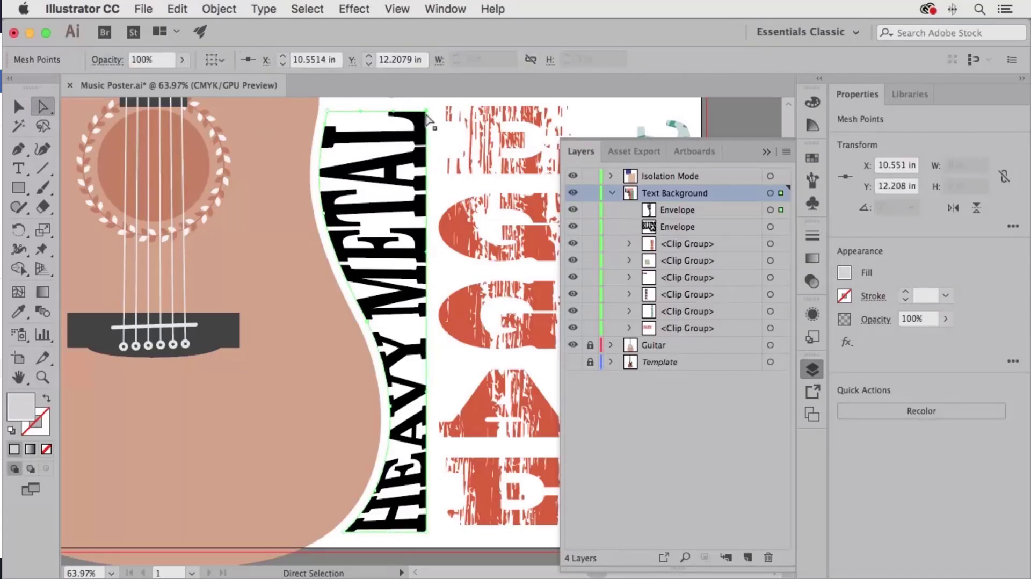
{"action": "left_click", "coordinate": [426, 112]}
{"action": "left_click_drag", "start_coordinate": [426, 114], "coordinate": [469, 172]}
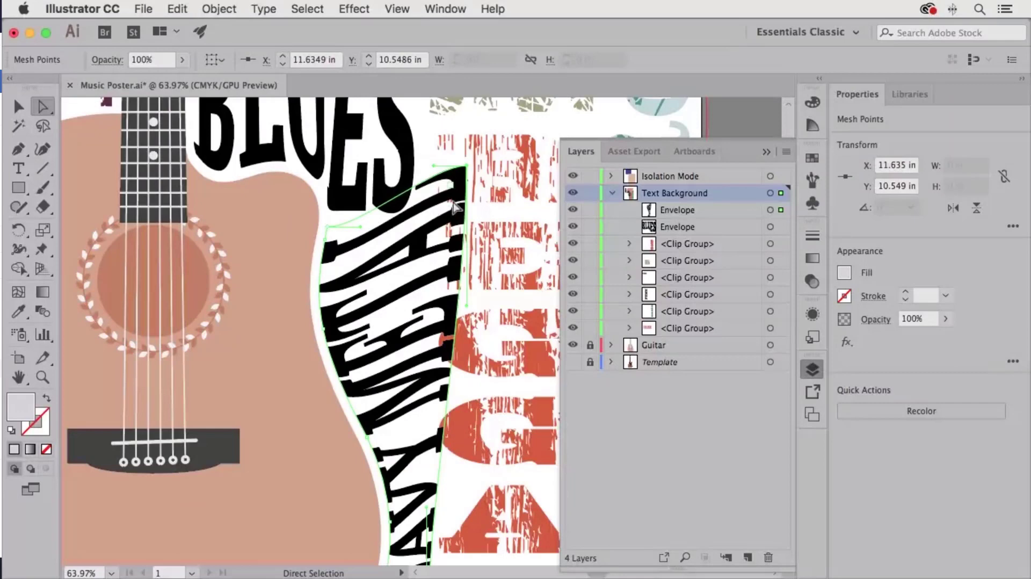
{"action": "left_click_drag", "start_coordinate": [432, 167], "coordinate": [369, 274]}
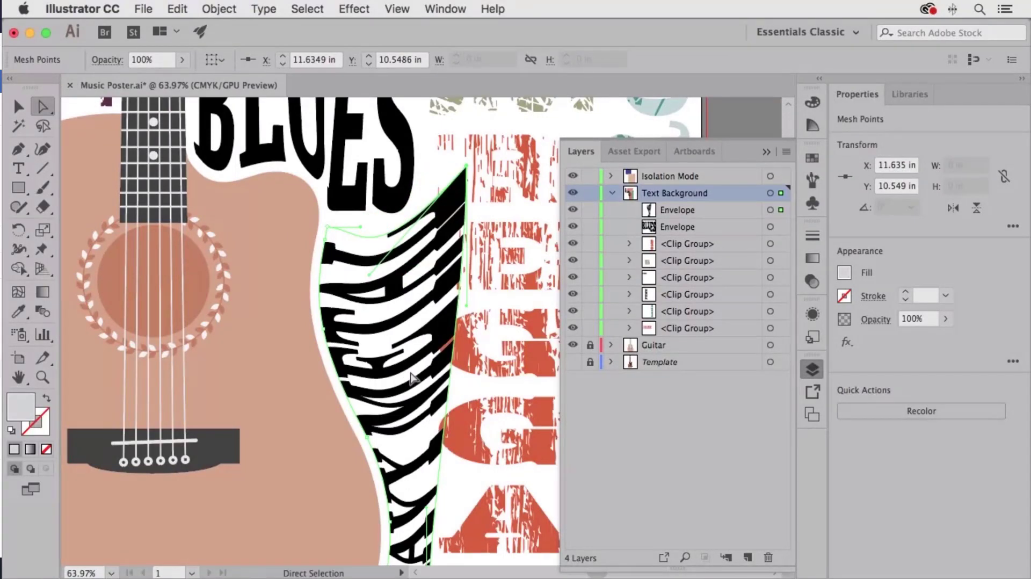
{"action": "key", "text": "super+z"}
{"action": "key", "text": "super+z"}
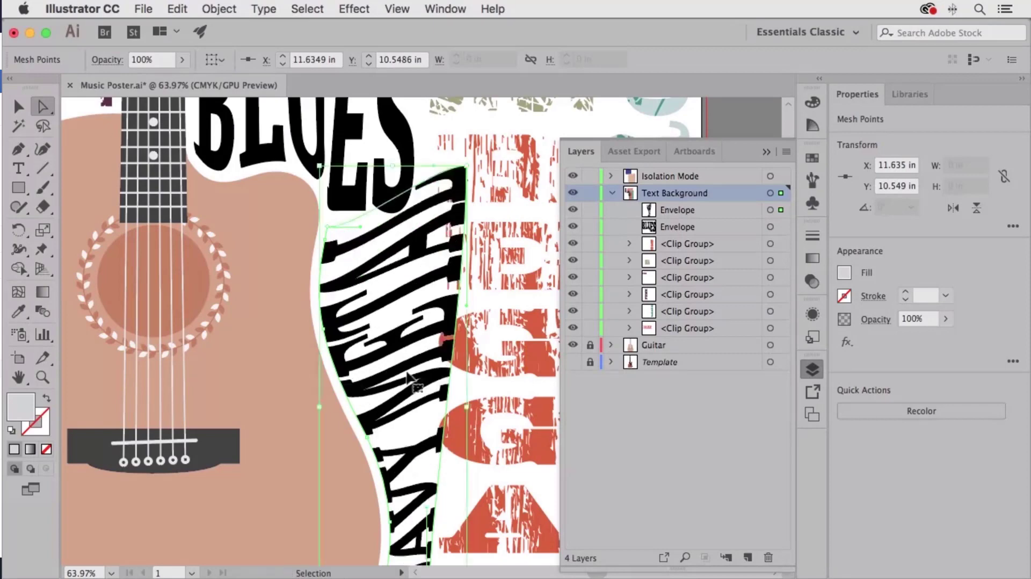
{"action": "left_click", "coordinate": [424, 214]}
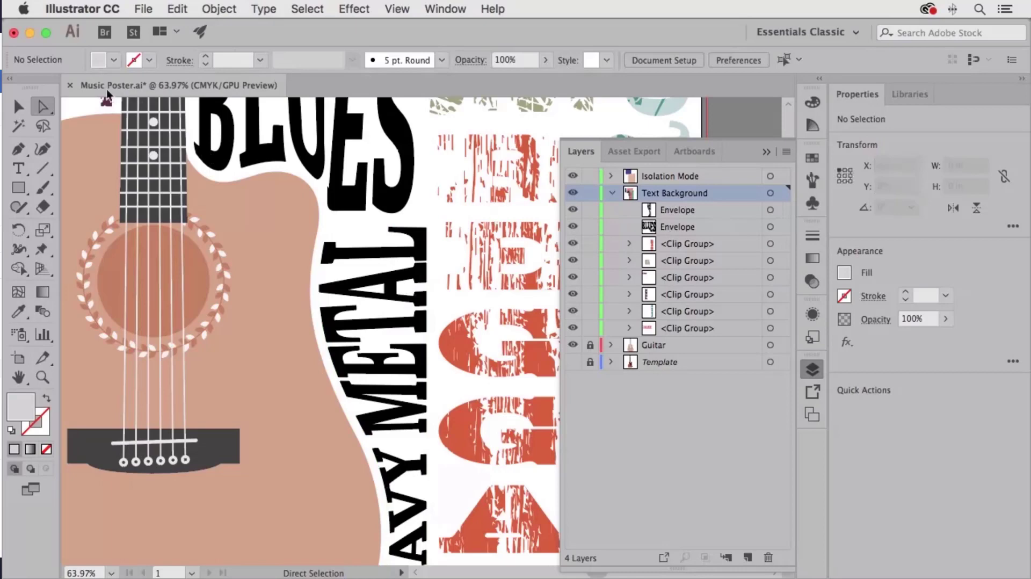
- Expand the HEAVY METAL envelope into plain artwork
{"action": "left_click", "coordinate": [17, 107]}
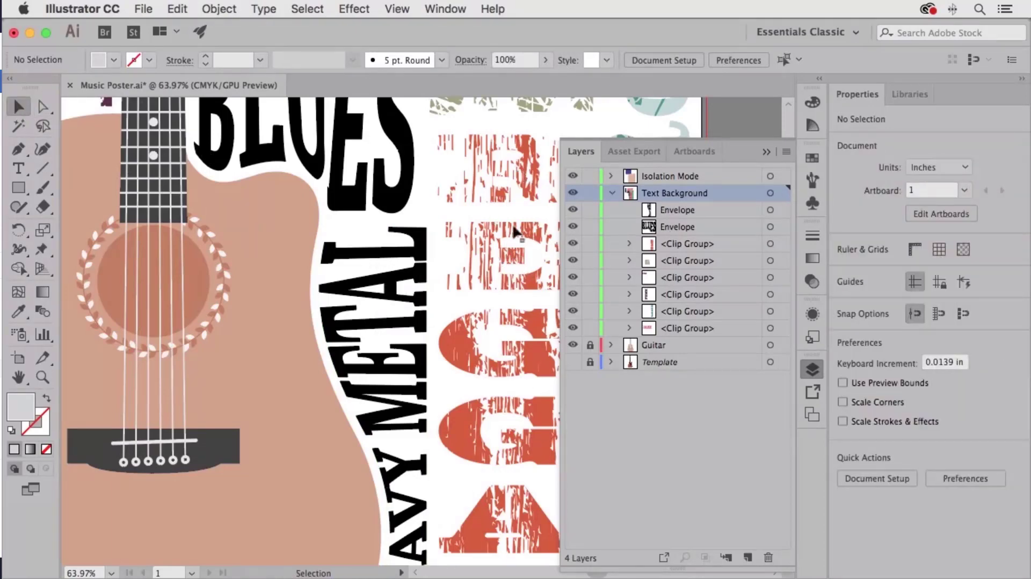
{"action": "left_click", "coordinate": [390, 284]}
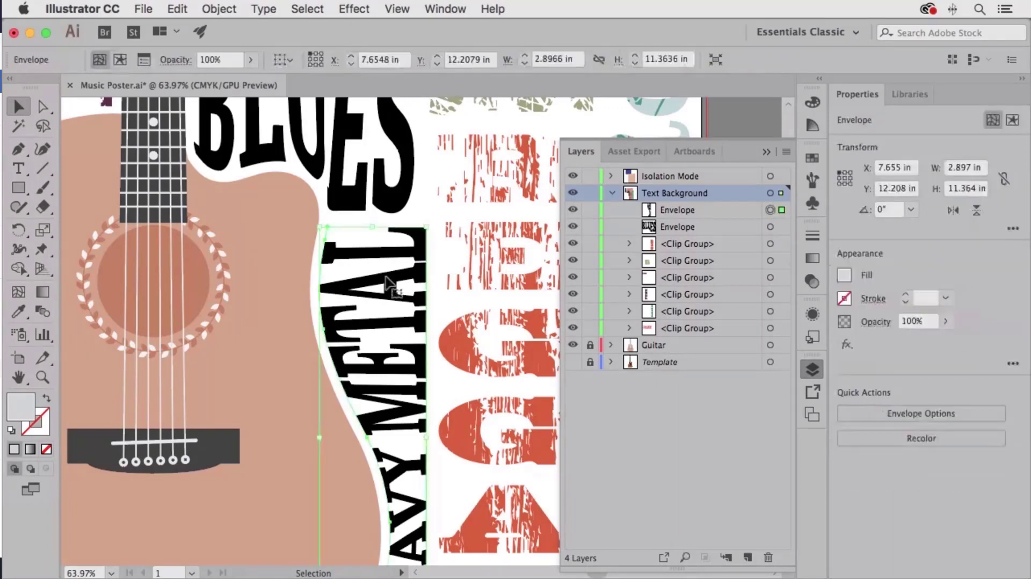
{"action": "key", "text": "super+minus"}
{"action": "key", "text": "super+minus"}
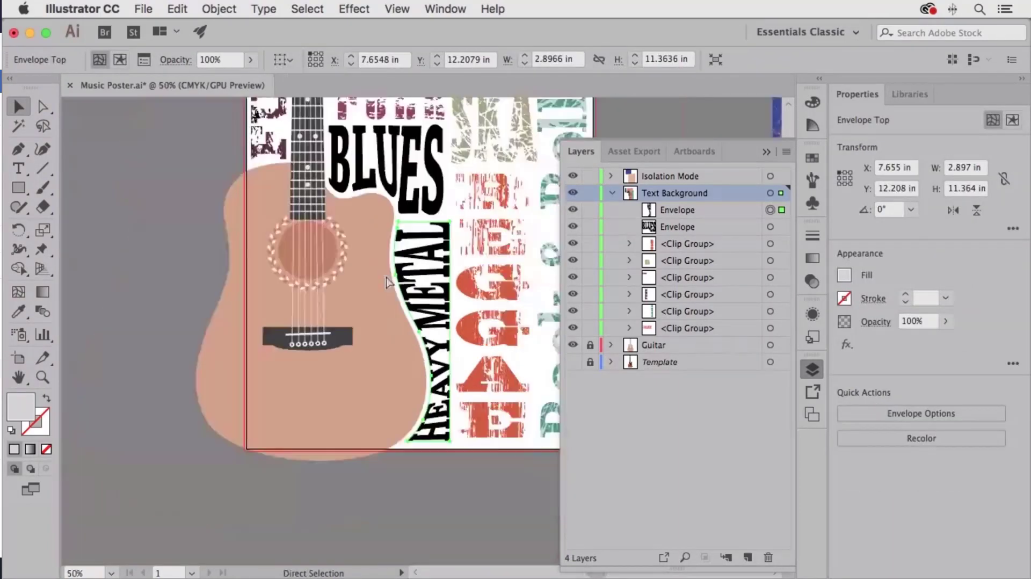
{"action": "left_click", "coordinate": [215, 8]}
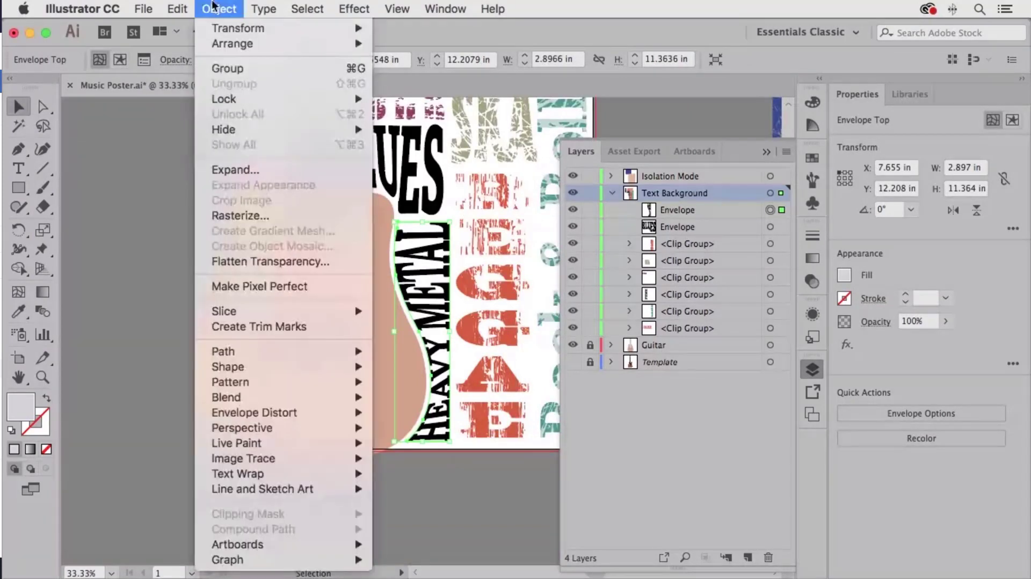
{"action": "left_click", "coordinate": [252, 169]}
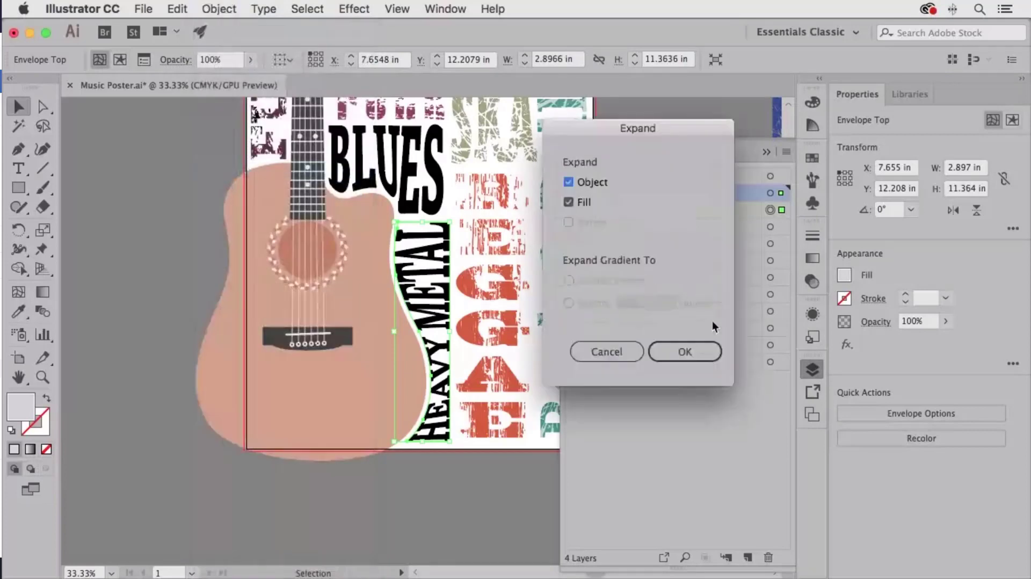
{"action": "left_click", "coordinate": [690, 350]}
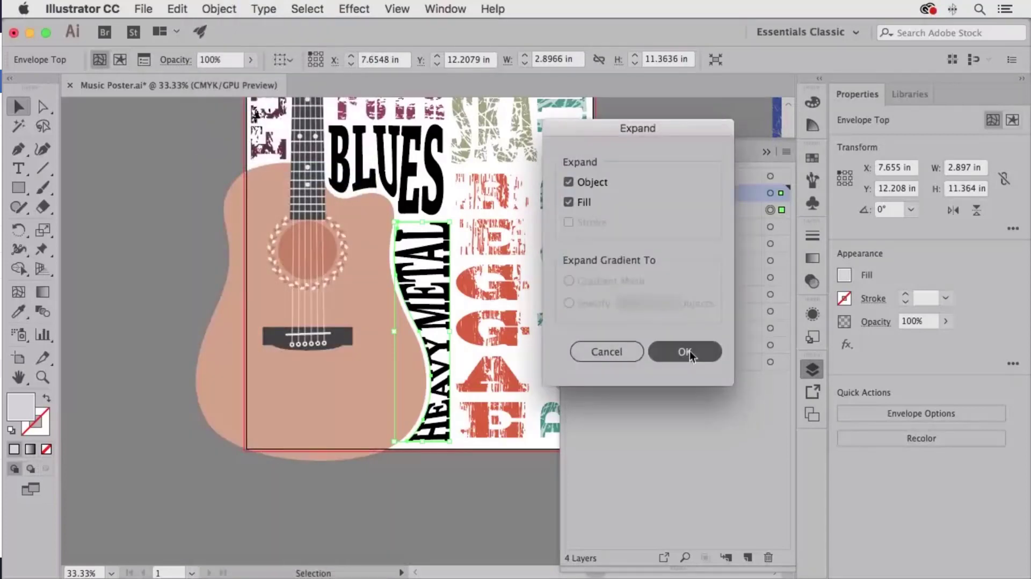
- Expand the BLUES envelope into plain artwork as well
{"action": "left_click", "coordinate": [428, 184]}
{"action": "left_click", "coordinate": [219, 9]}
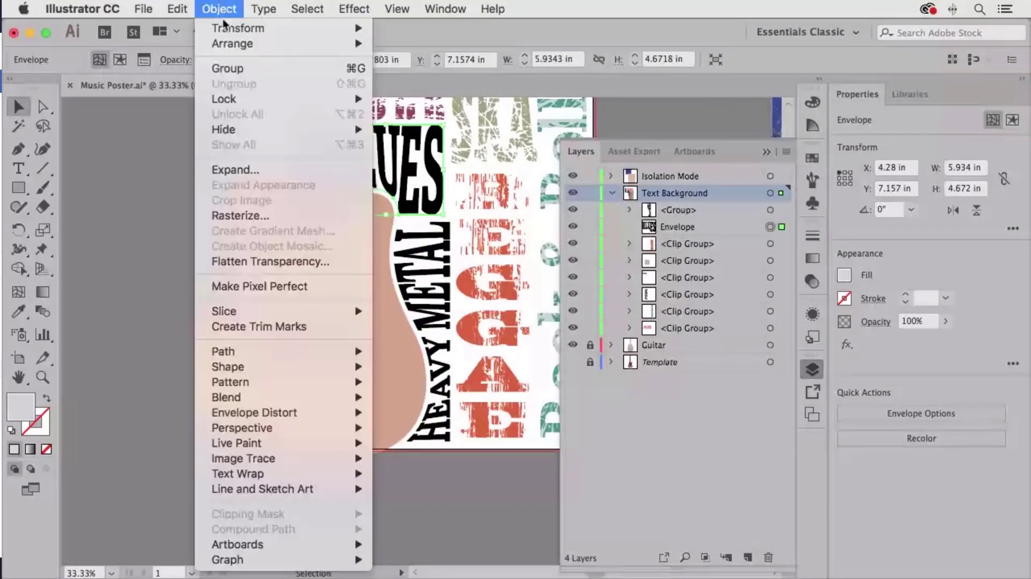
{"action": "left_click", "coordinate": [239, 171]}
{"action": "left_click", "coordinate": [693, 355]}
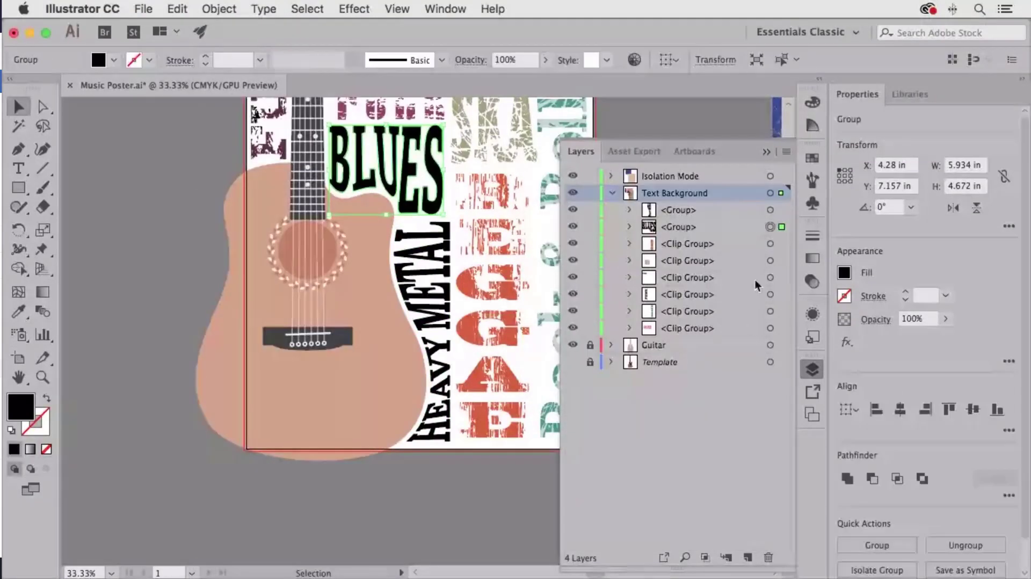
- Collapse the parent and nested lettering groups in the Layers panel and close it
{"action": "left_click", "coordinate": [628, 211]}
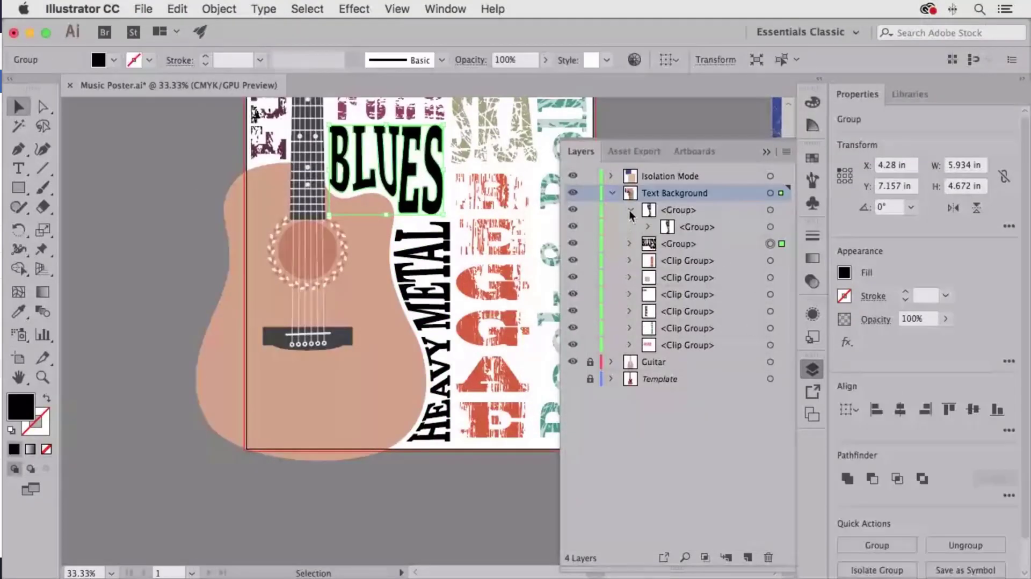
{"action": "left_click", "coordinate": [647, 228]}
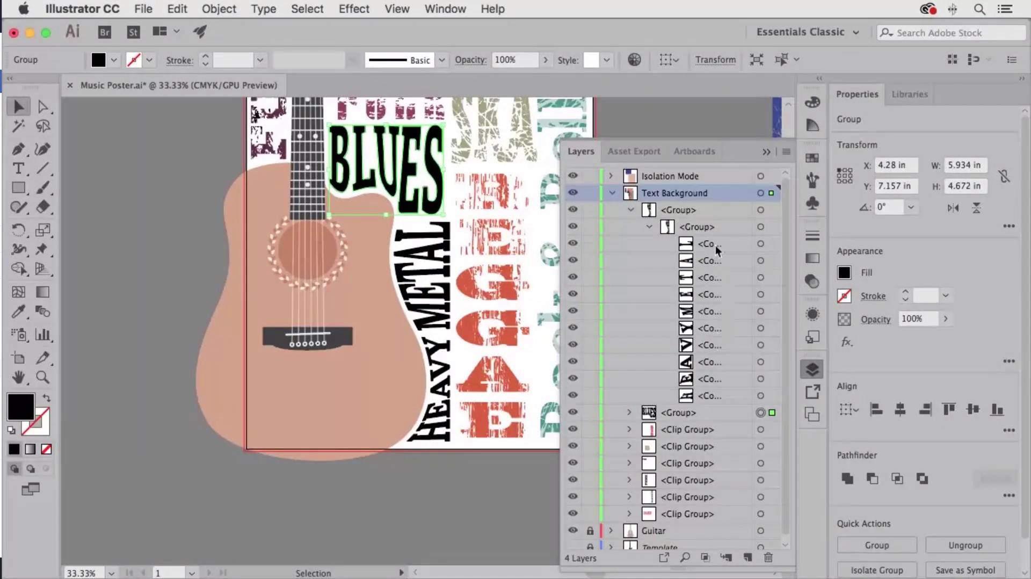
{"action": "left_click", "coordinate": [649, 228]}
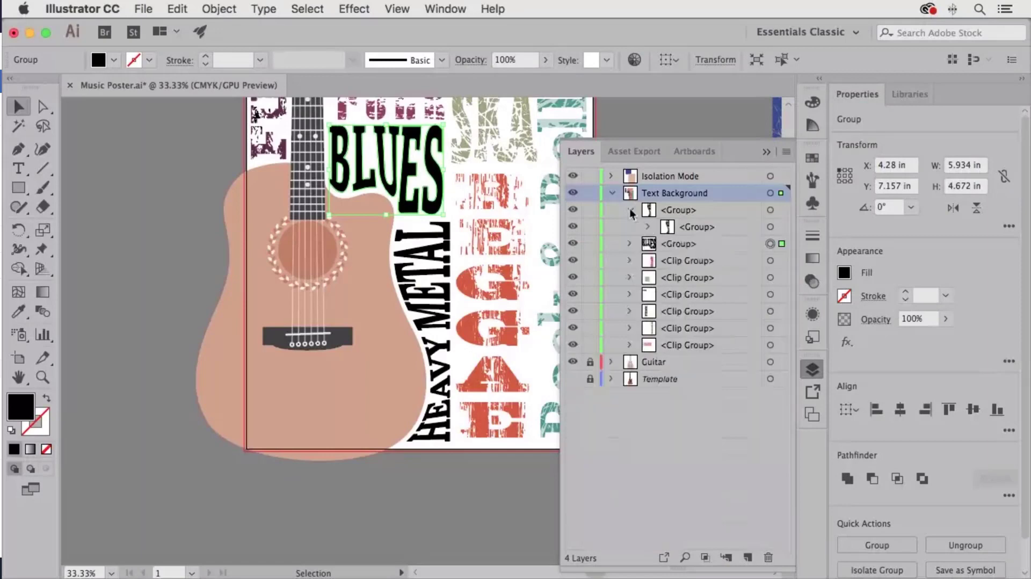
{"action": "left_click", "coordinate": [630, 210]}
{"action": "left_click", "coordinate": [812, 369]}
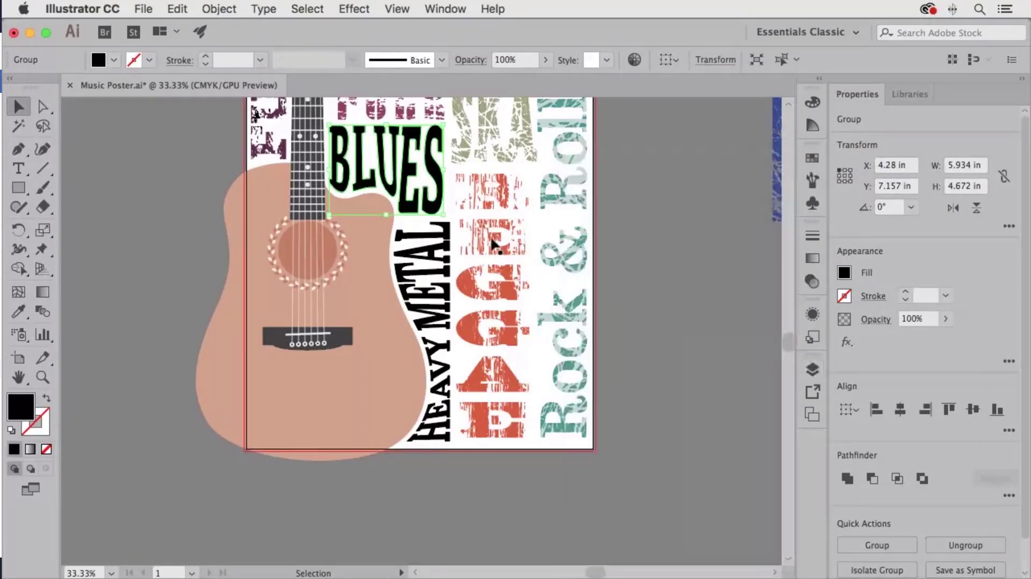
- Ungroup the BLUES lettering twice, leaving a compound path
{"action": "left_click_drag", "start_coordinate": [469, 200], "coordinate": [430, 291]}
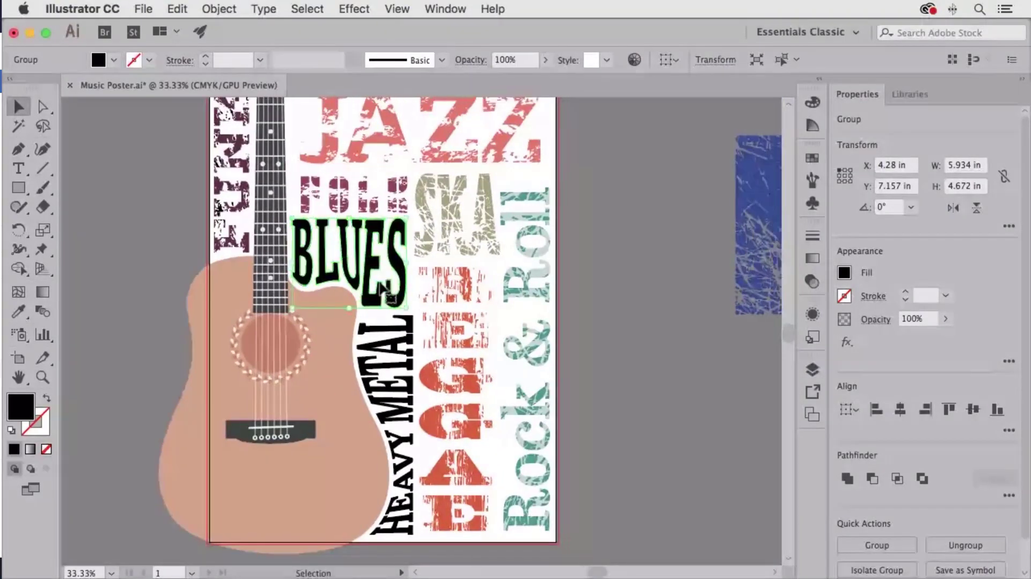
{"action": "left_click", "coordinate": [226, 12]}
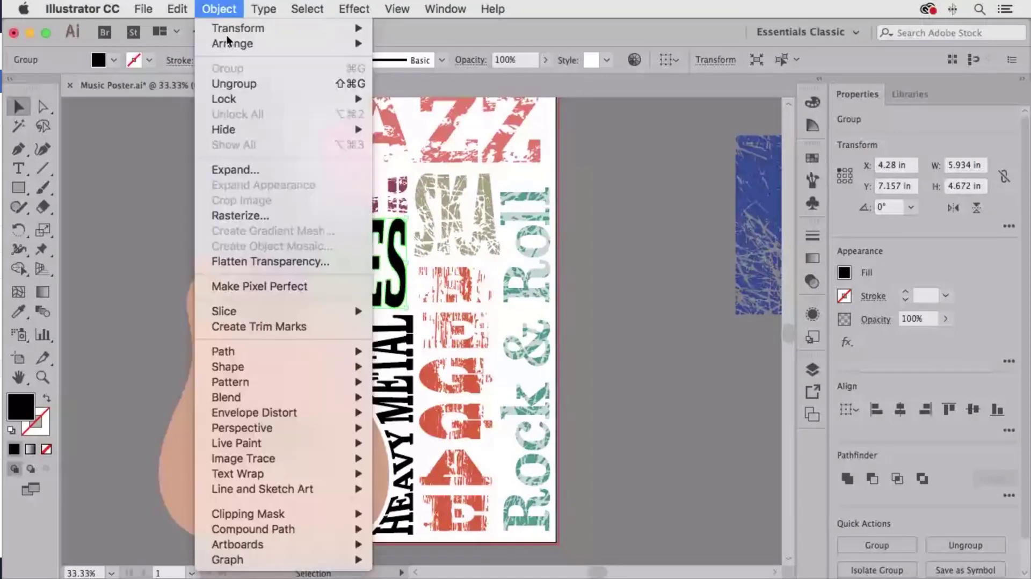
{"action": "left_click", "coordinate": [230, 83]}
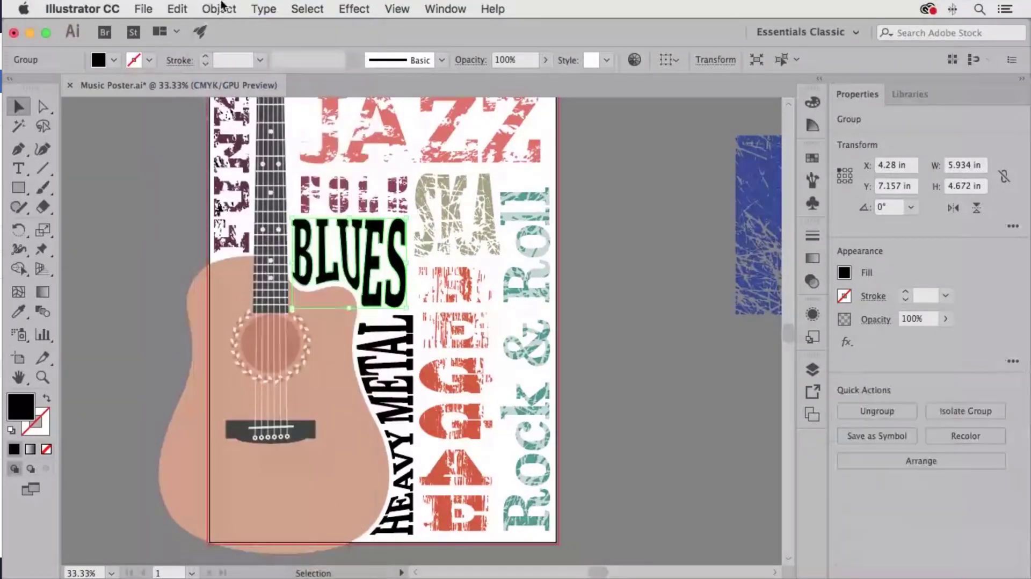
{"action": "left_click", "coordinate": [226, 9]}
{"action": "left_click", "coordinate": [230, 83]}
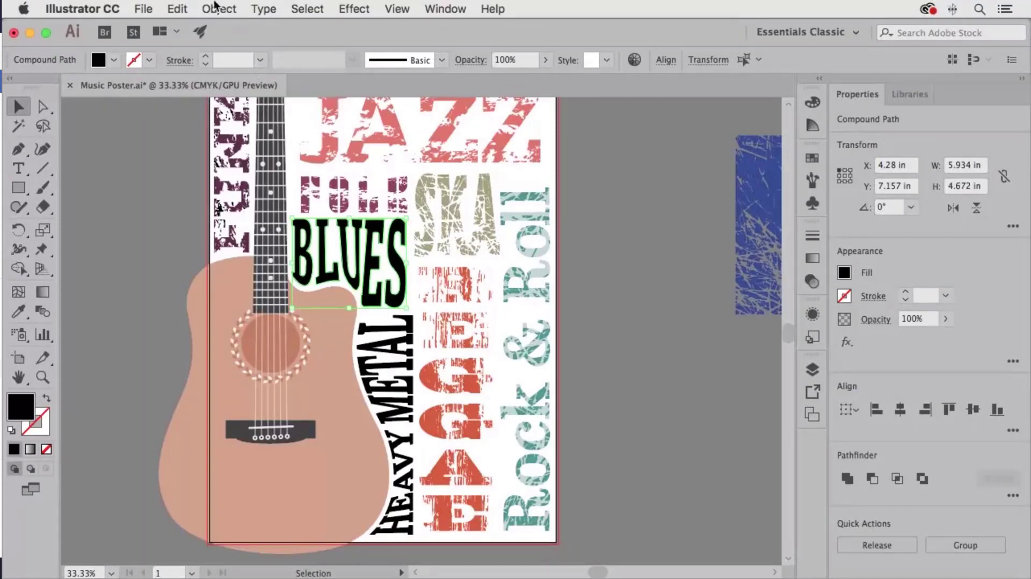
- Release the BLUES compound path, then rejoin its paths into one compound path
{"action": "left_click", "coordinate": [215, 6]}
{"action": "mouse_move", "coordinate": [301, 529]}
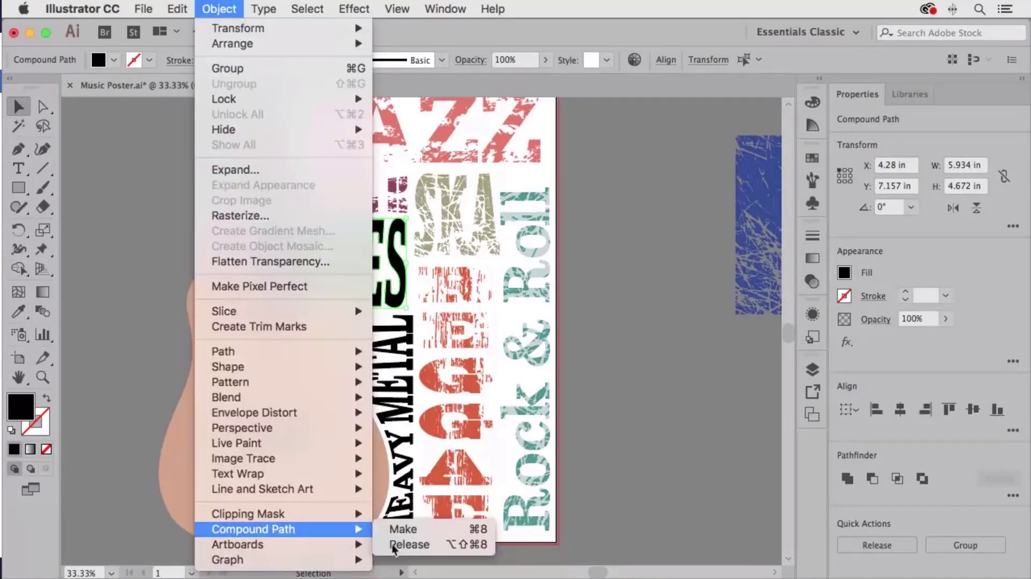
{"action": "left_click", "coordinate": [409, 545]}
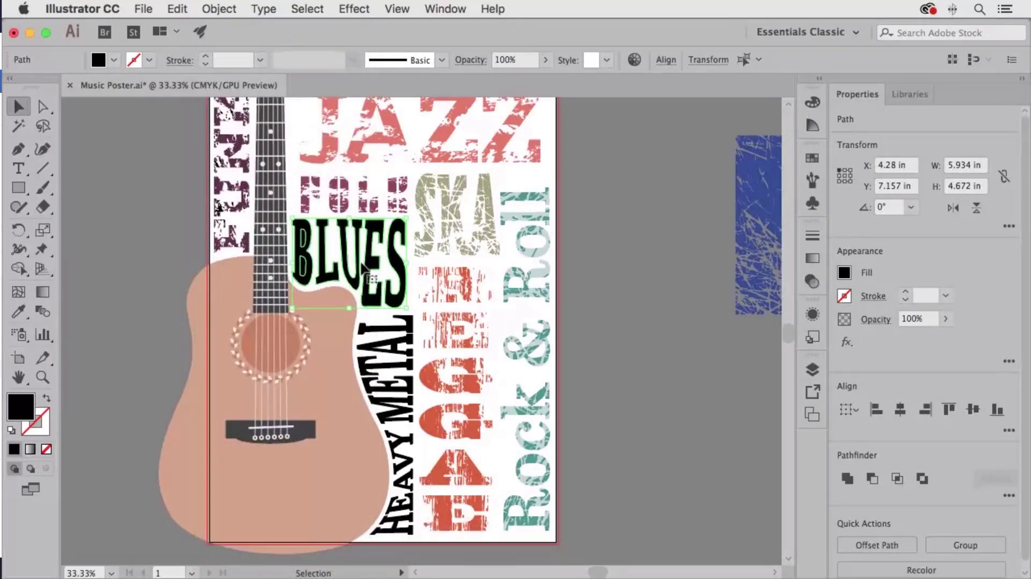
{"action": "left_click", "coordinate": [215, 9]}
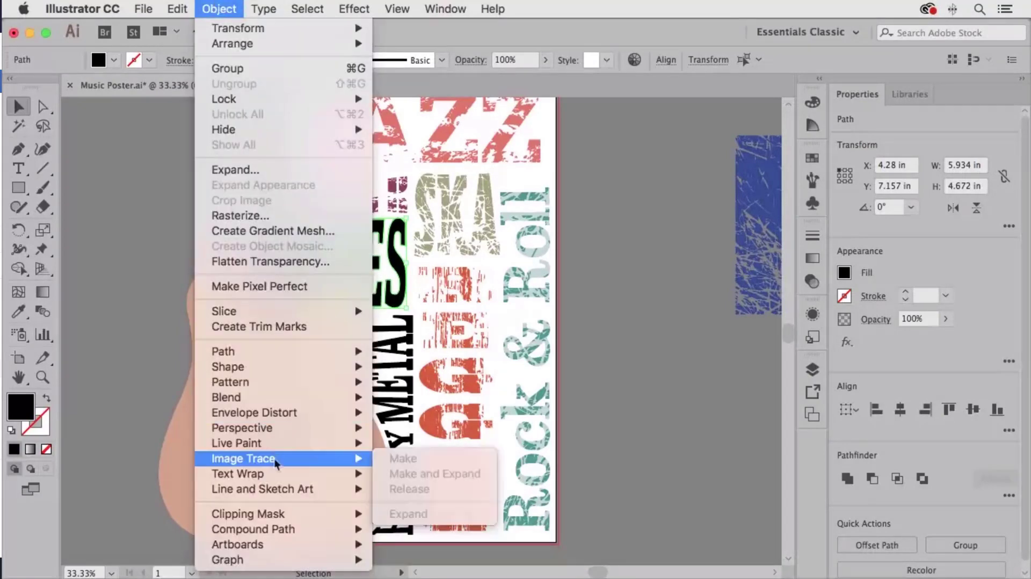
{"action": "mouse_move", "coordinate": [282, 533]}
{"action": "left_click", "coordinate": [404, 530]}
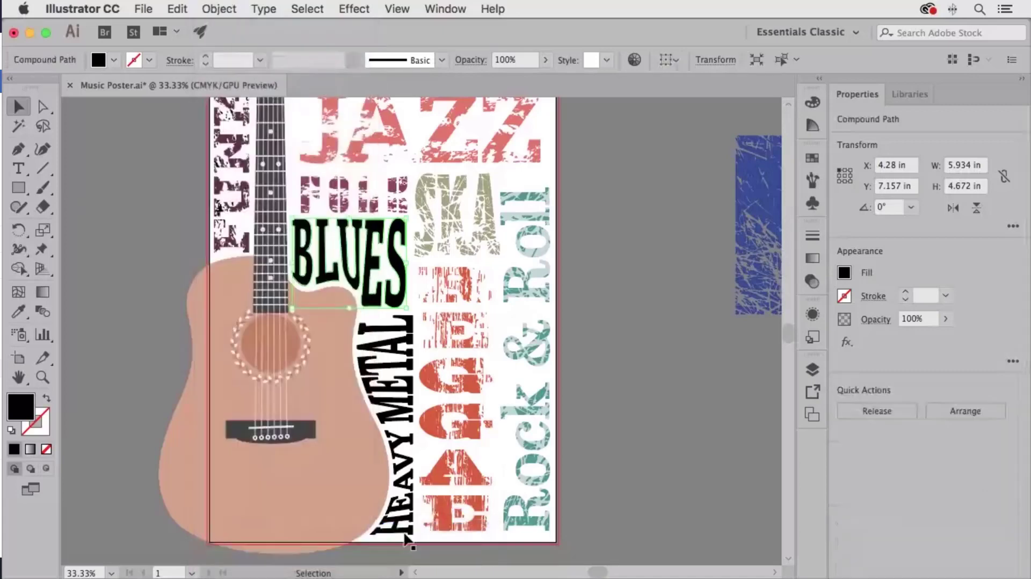
{"action": "left_click", "coordinate": [813, 371]}
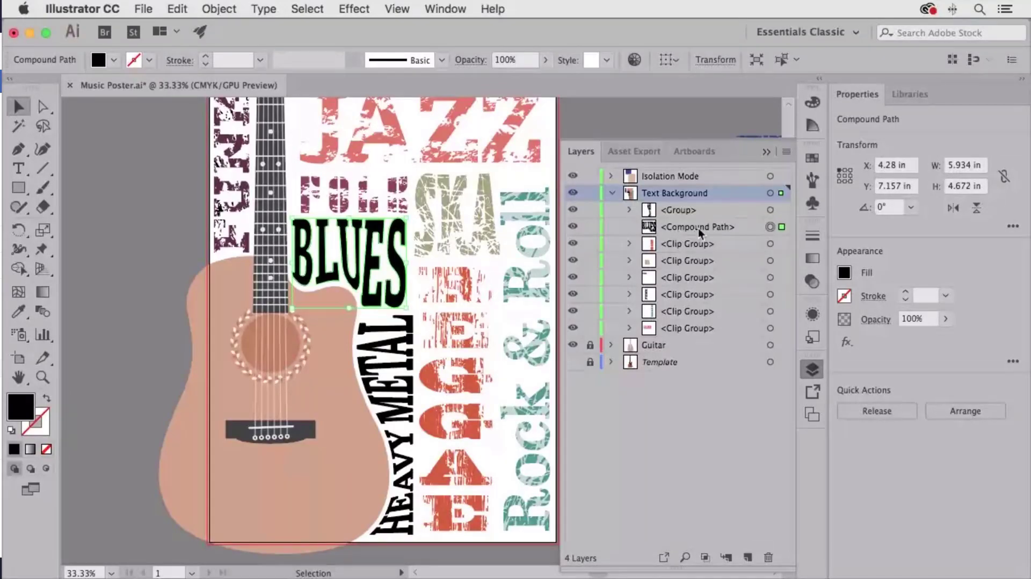
- Ungroup the HEAVY METAL lettering twice into separate compound paths
{"action": "left_click", "coordinate": [402, 367]}
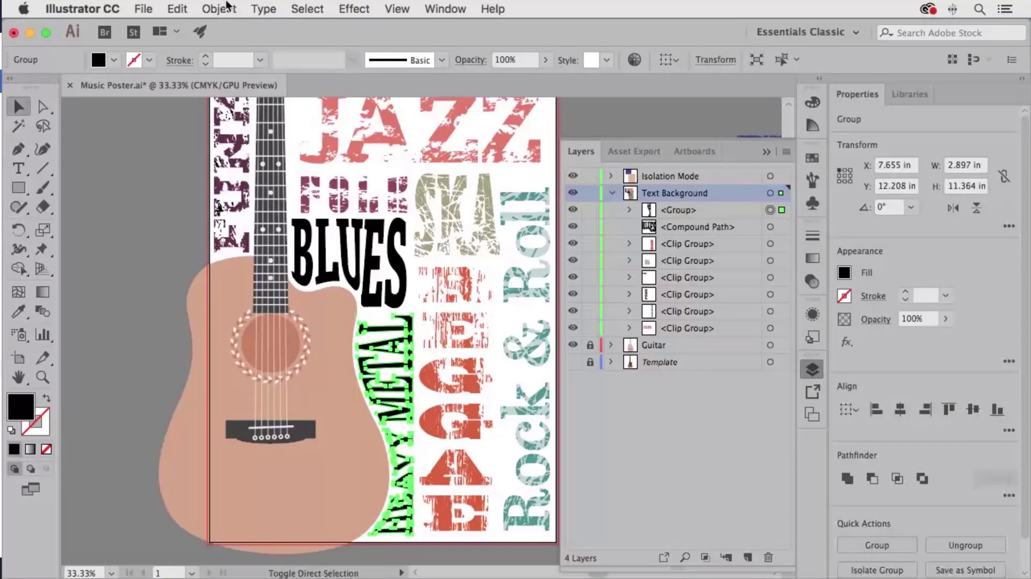
{"action": "left_click", "coordinate": [219, 9]}
{"action": "left_click", "coordinate": [232, 86]}
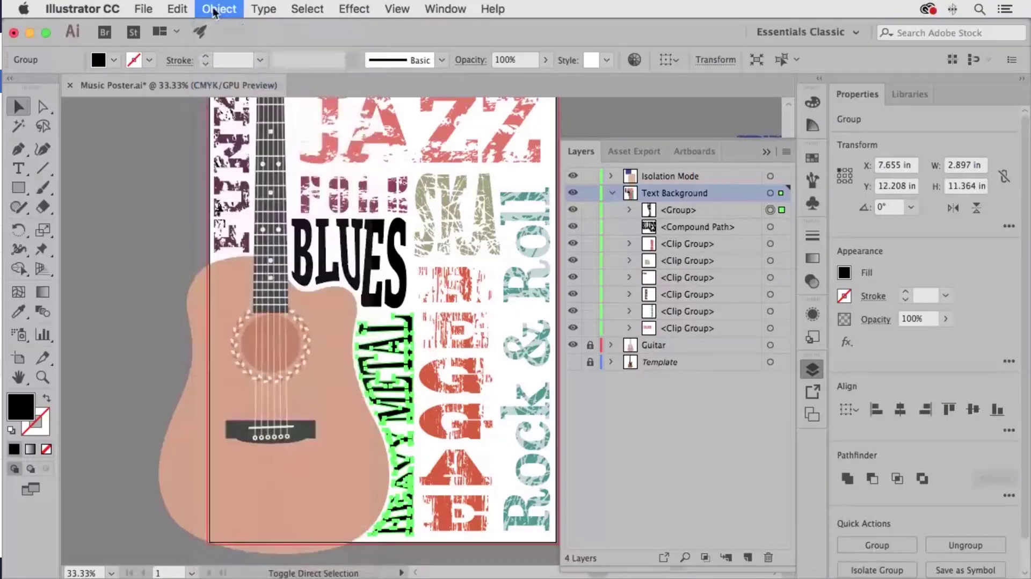
{"action": "left_click", "coordinate": [215, 9]}
{"action": "left_click", "coordinate": [226, 84]}
- Release the letters' compound paths, then combine HEAVY METAL into one compound path
{"action": "left_click", "coordinate": [214, 9]}
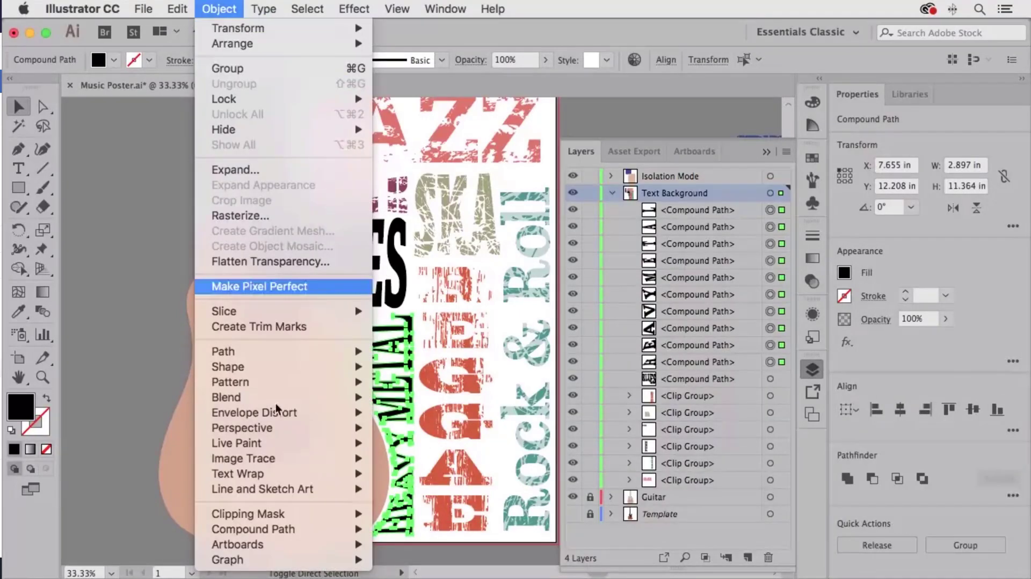
{"action": "mouse_move", "coordinate": [290, 530]}
{"action": "left_click", "coordinate": [410, 545]}
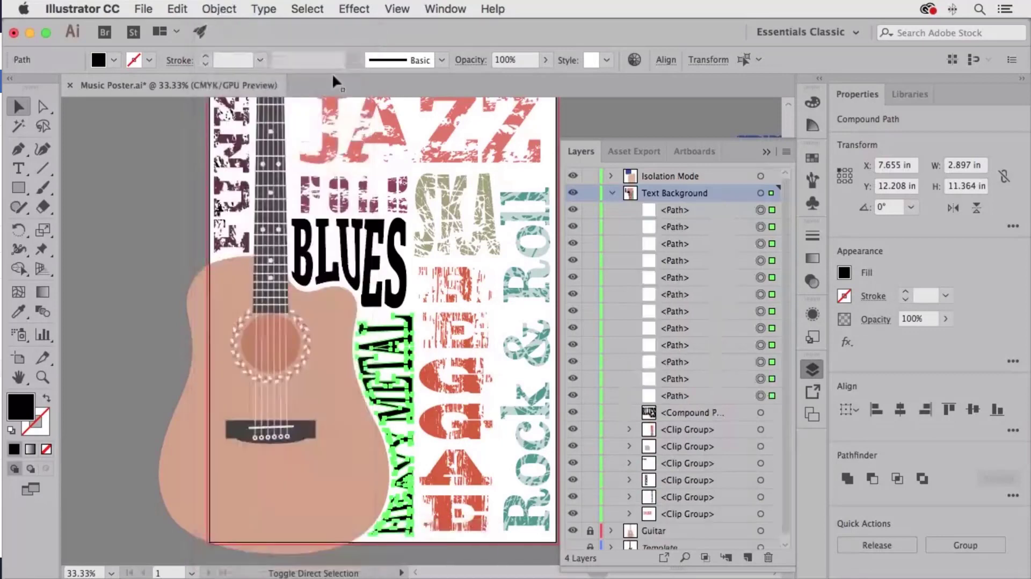
{"action": "left_click", "coordinate": [219, 8]}
{"action": "mouse_move", "coordinate": [295, 530]}
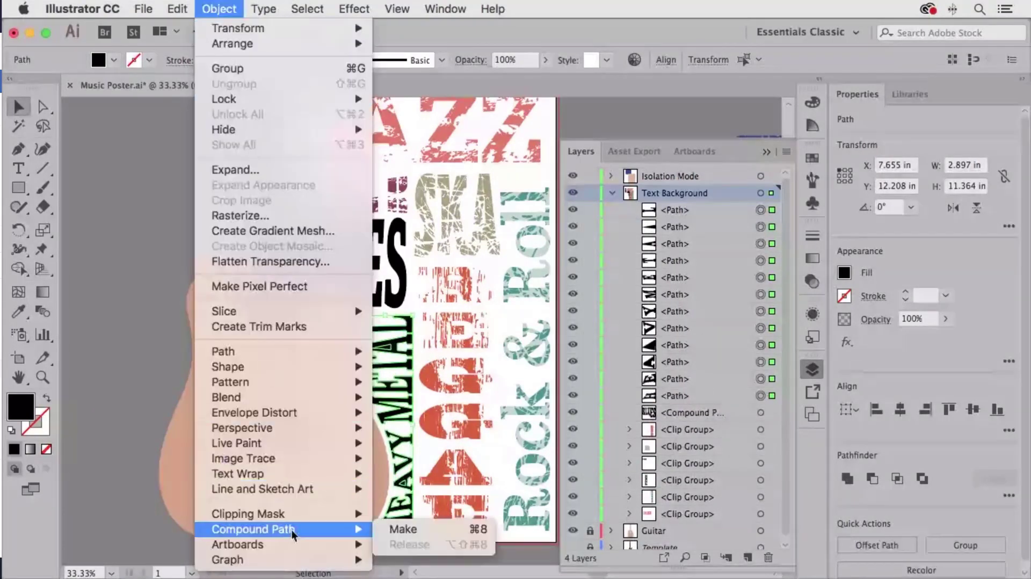
{"action": "left_click", "coordinate": [404, 530]}
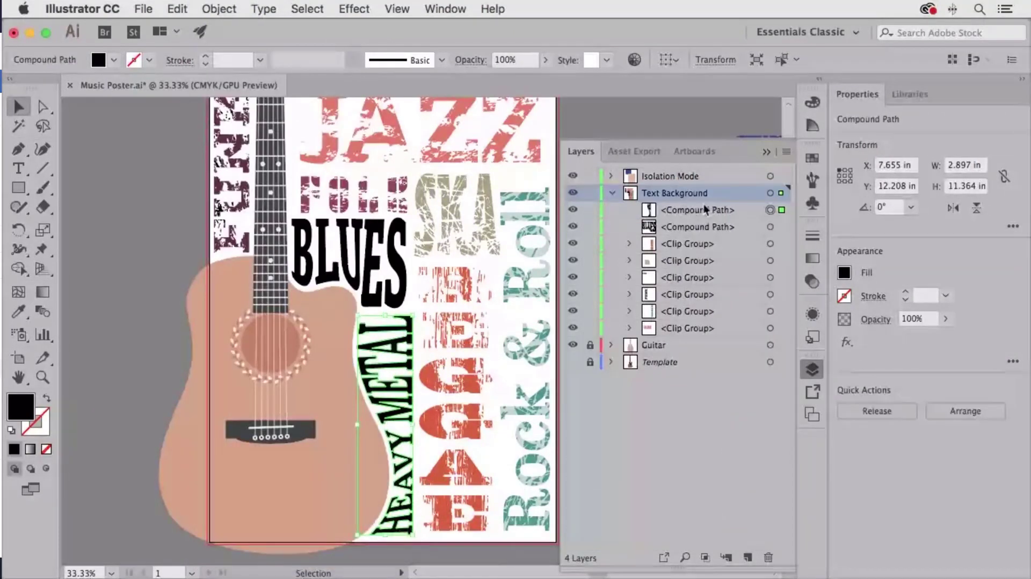
{"action": "left_click", "coordinate": [811, 370]}
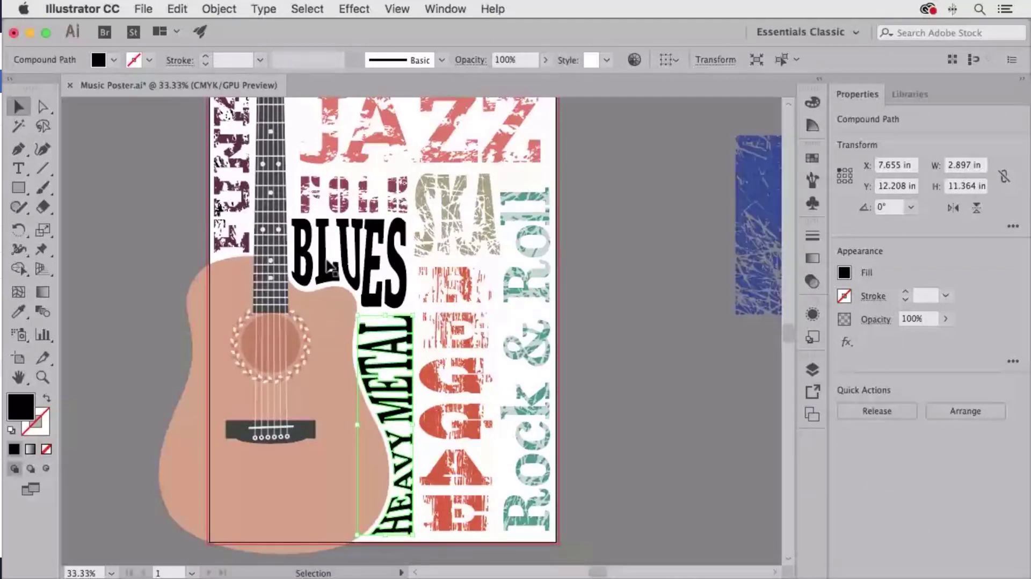
- Drag the blue grunge texture group over the BLUES lettering beside the guitar neck
{"action": "left_click", "coordinate": [586, 285]}
{"action": "left_click_drag", "start_coordinate": [646, 287], "coordinate": [557, 279]}
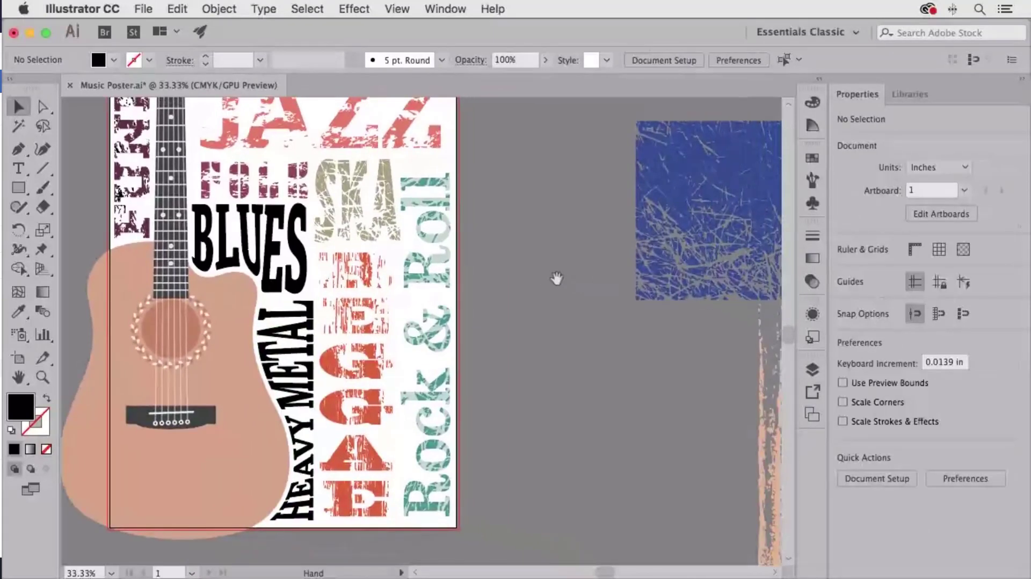
{"action": "left_click", "coordinate": [727, 216]}
{"action": "left_click_drag", "start_coordinate": [686, 199], "coordinate": [290, 195]}
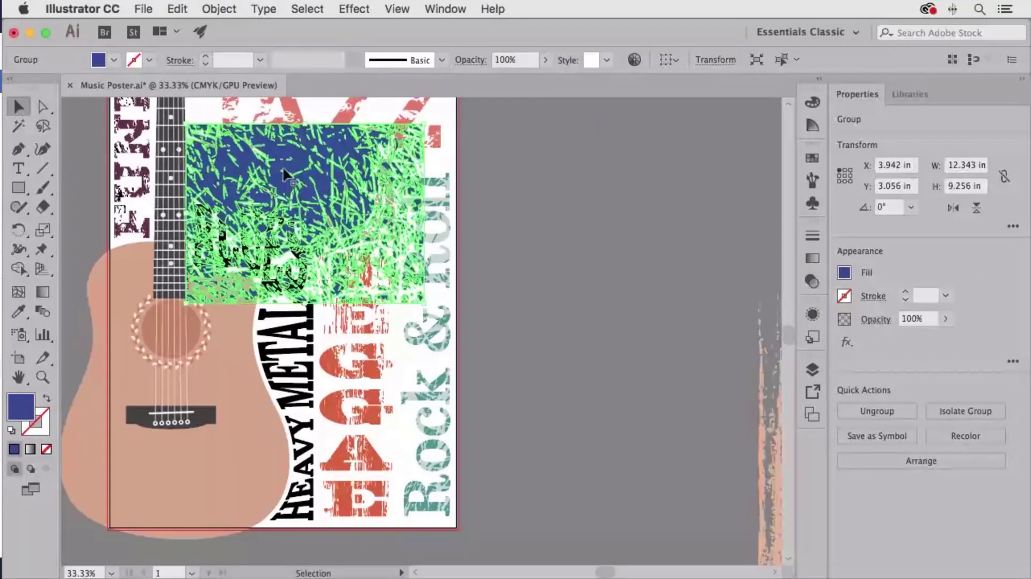
{"action": "left_click", "coordinate": [298, 286], "text": "shift"}
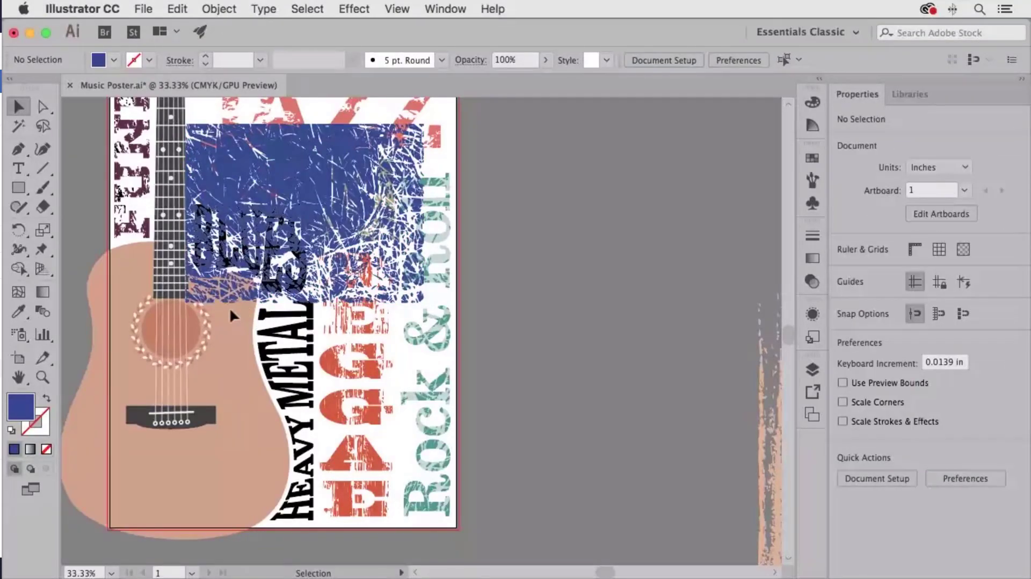
{"action": "left_click", "coordinate": [210, 260]}
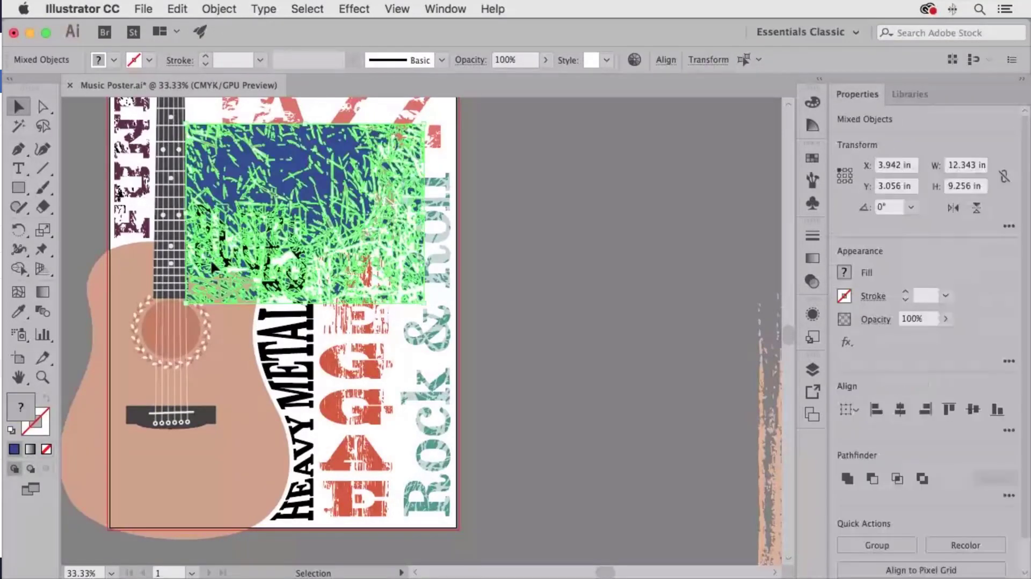
{"action": "left_click", "coordinate": [219, 9]}
{"action": "mouse_move", "coordinate": [302, 516]}
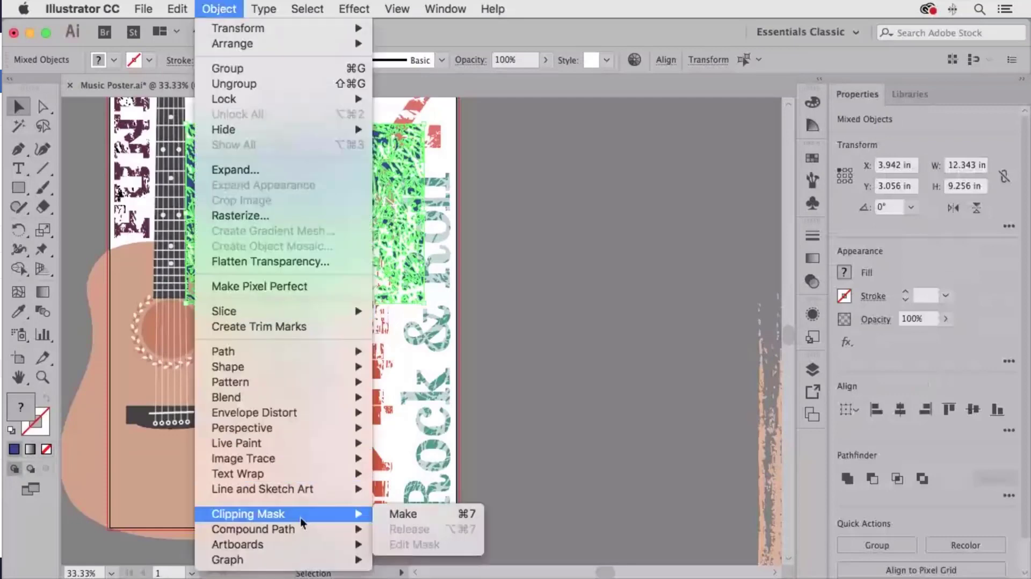
{"action": "left_click", "coordinate": [412, 516]}
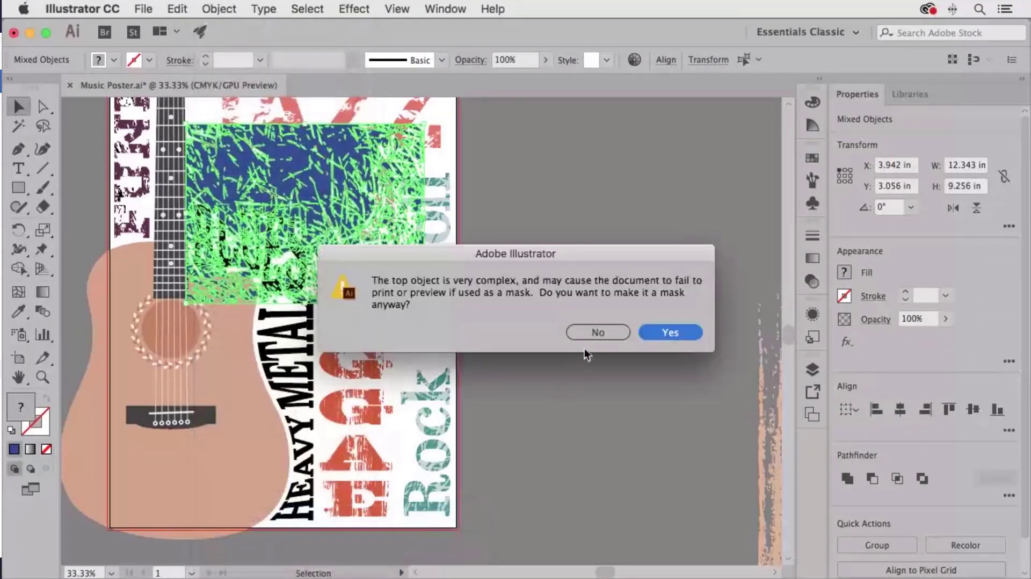
{"action": "left_click", "coordinate": [604, 331]}
{"action": "left_click", "coordinate": [528, 194]}
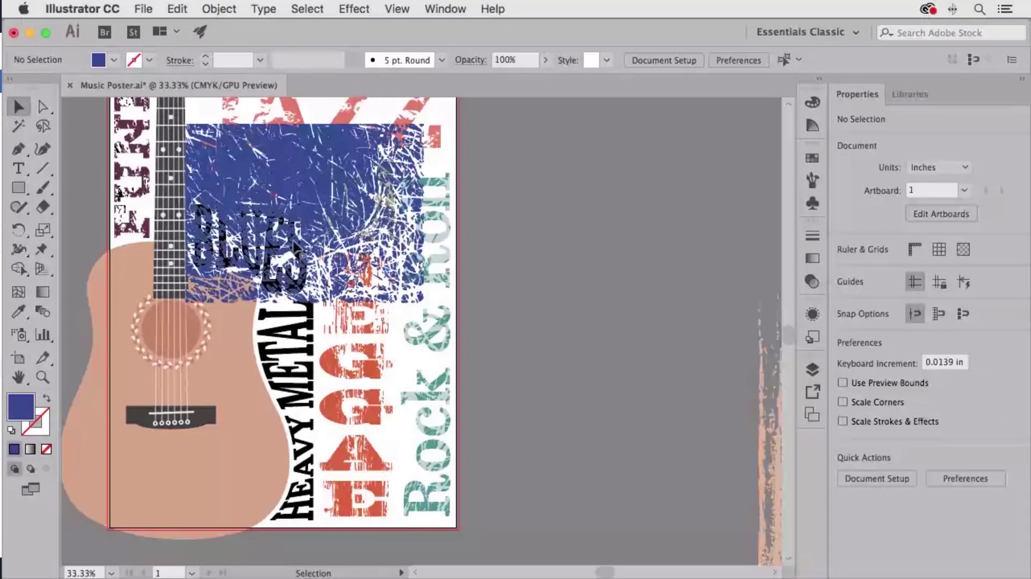
- Send the blue texture group behind the other artwork
{"action": "left_click", "coordinate": [255, 182]}
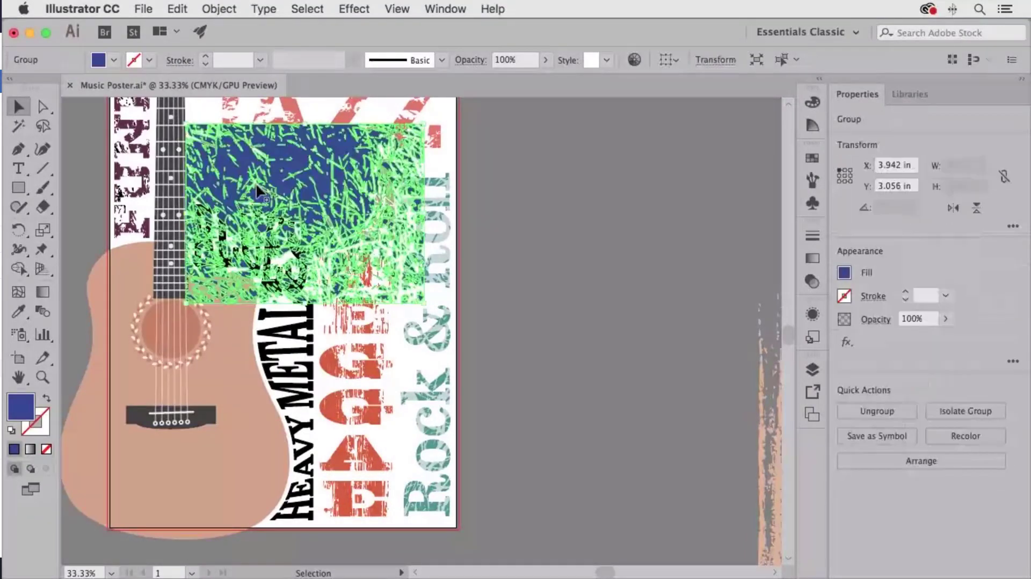
{"action": "left_click", "coordinate": [219, 8]}
{"action": "mouse_move", "coordinate": [236, 43]}
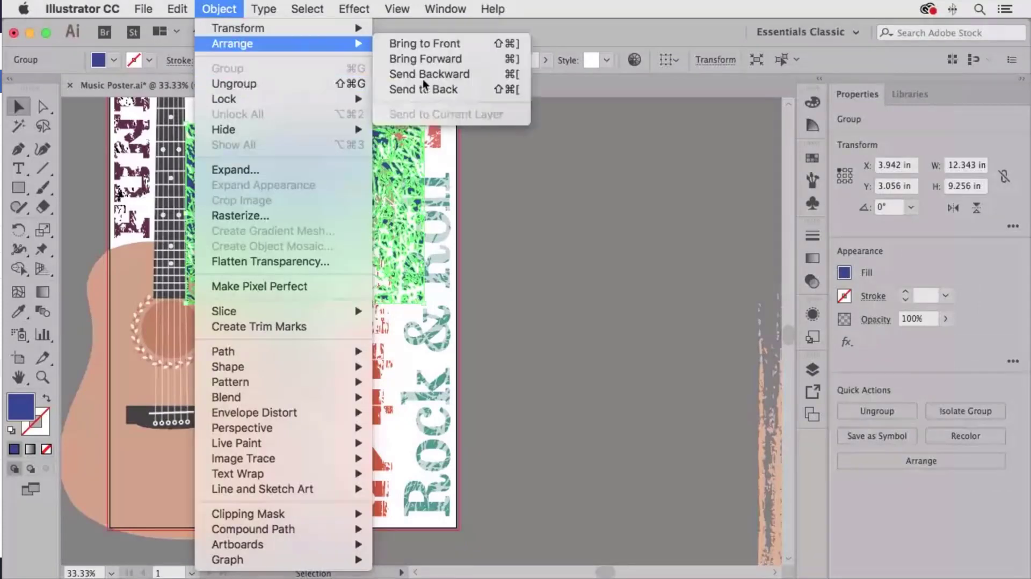
{"action": "left_click", "coordinate": [424, 87]}
{"action": "left_click", "coordinate": [543, 263]}
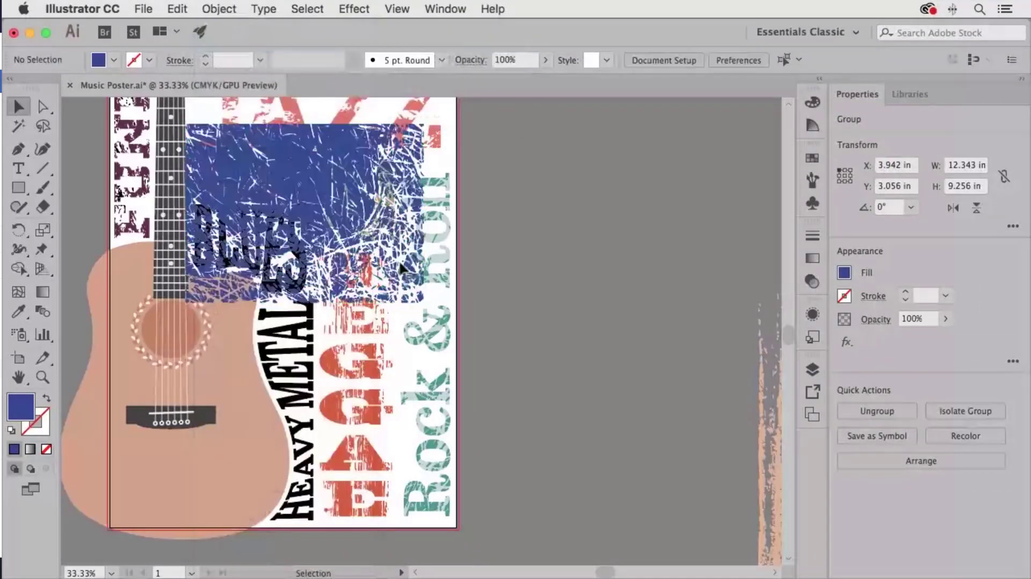
{"action": "left_click", "coordinate": [294, 293]}
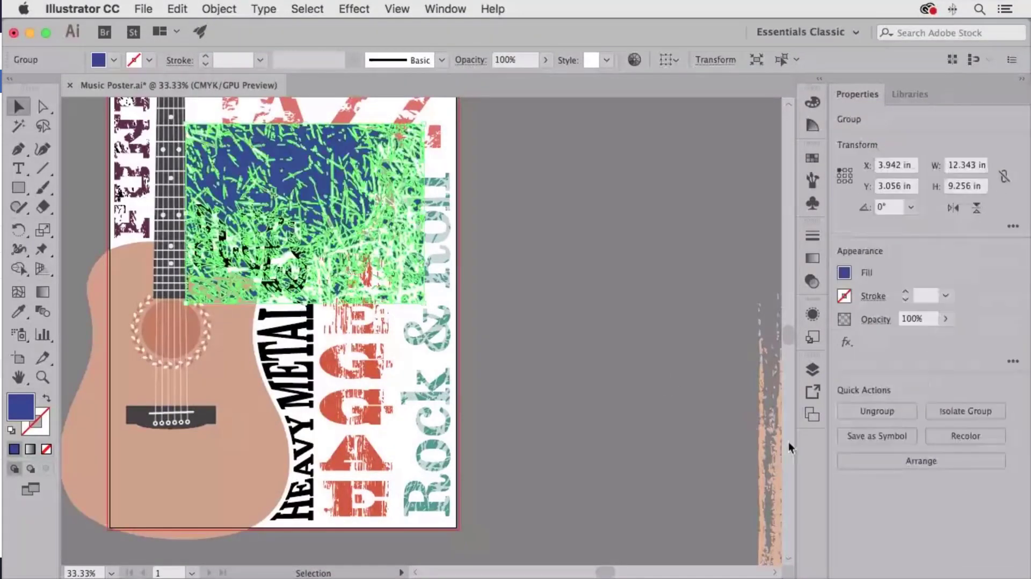
- Move the blue texture group into the Text Background layer
{"action": "left_click", "coordinate": [818, 371]}
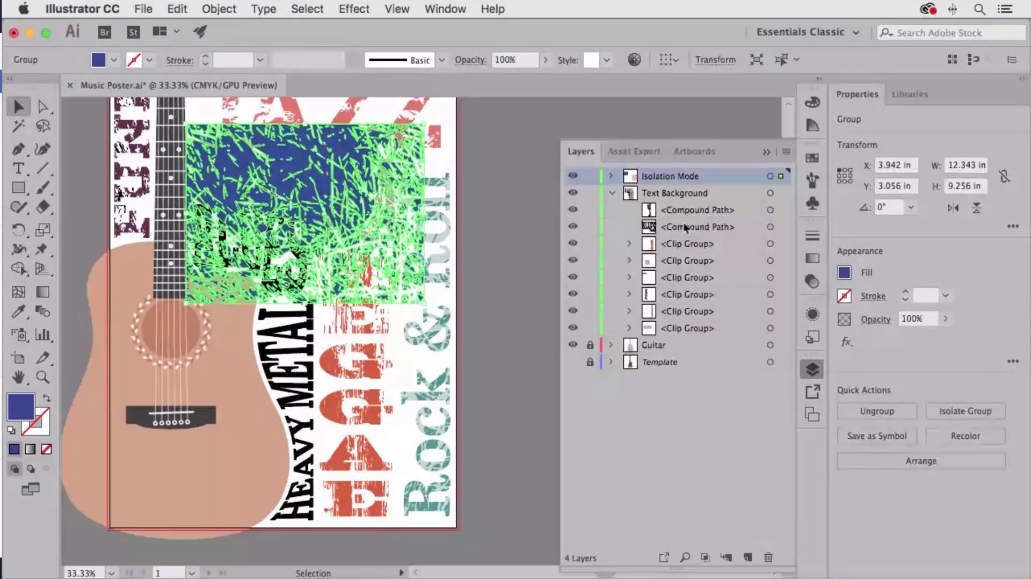
{"action": "left_click", "coordinate": [612, 194]}
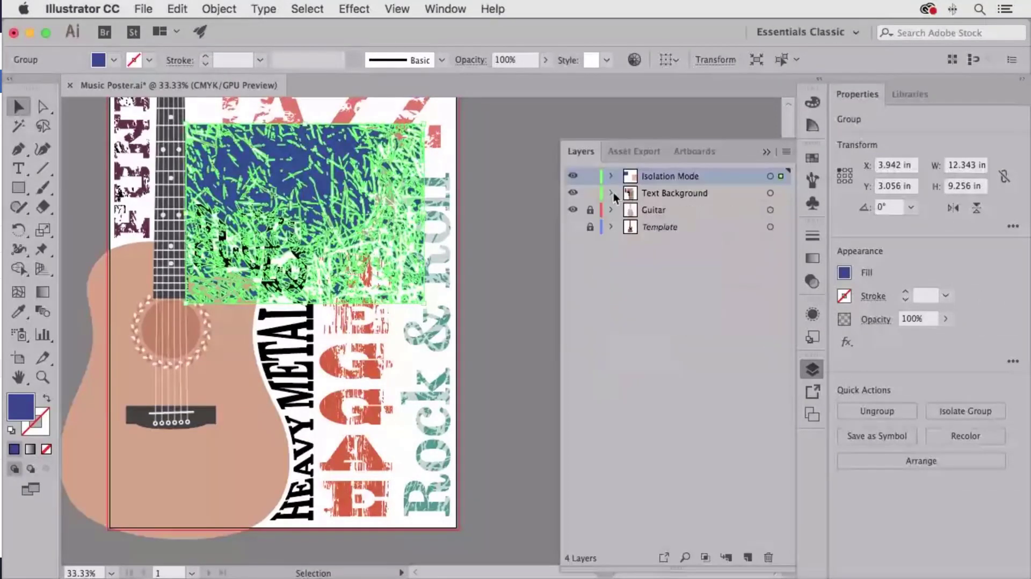
{"action": "left_click", "coordinate": [491, 203]}
{"action": "left_click", "coordinate": [340, 169]}
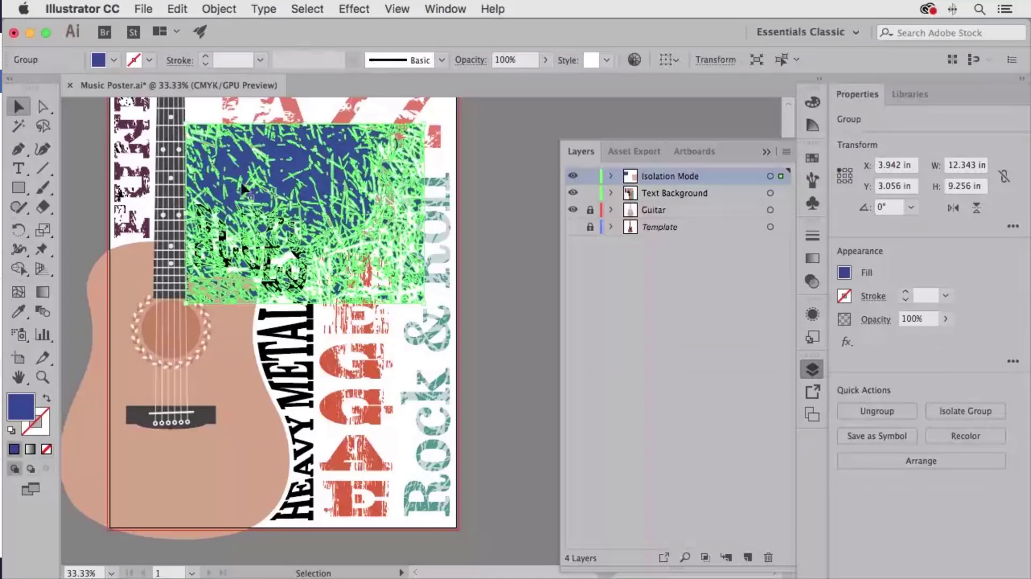
{"action": "left_click_drag", "start_coordinate": [472, 354], "coordinate": [316, 357]}
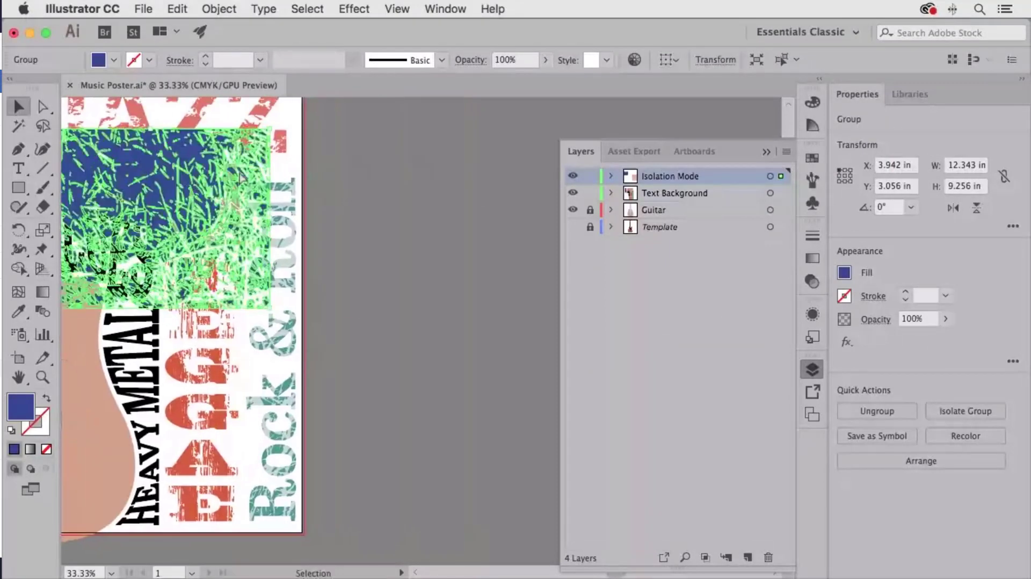
{"action": "left_click_drag", "start_coordinate": [240, 177], "coordinate": [507, 169]}
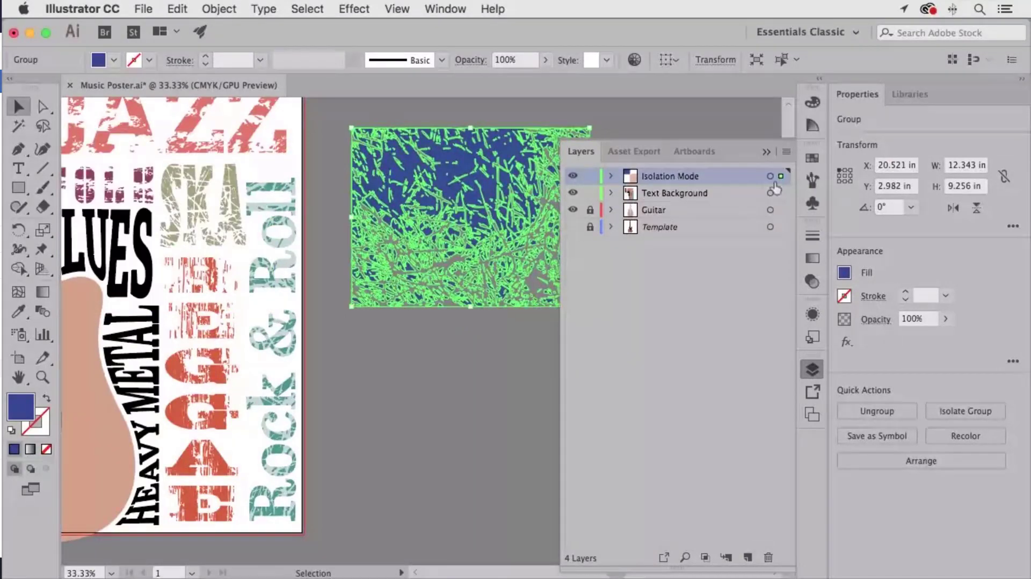
{"action": "left_click_drag", "start_coordinate": [781, 177], "coordinate": [781, 193]}
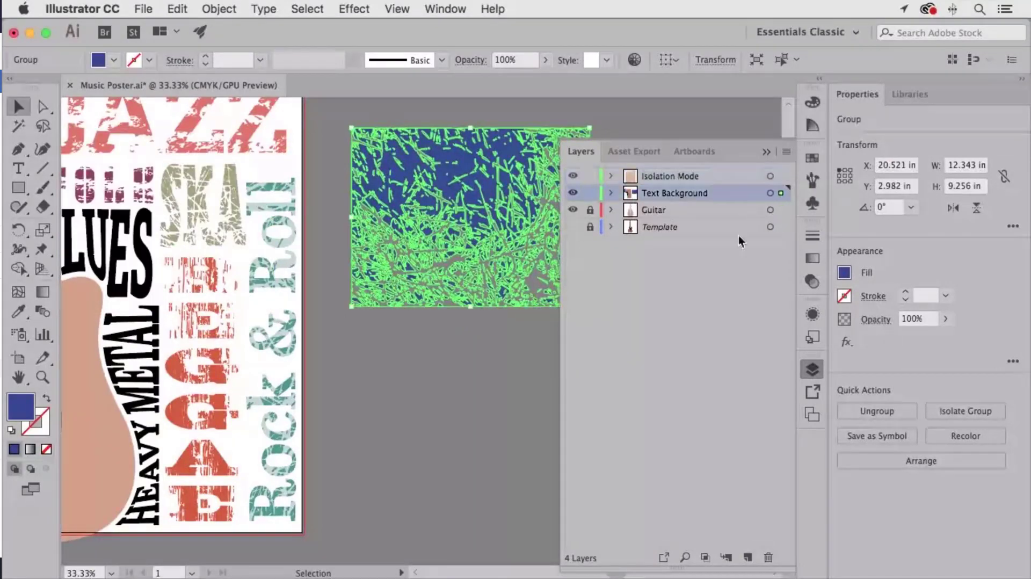
- Move the peach texture group into the Text Background layer too
{"action": "key", "text": "space"}
{"action": "left_click_drag", "start_coordinate": [501, 216], "coordinate": [188, 214]}
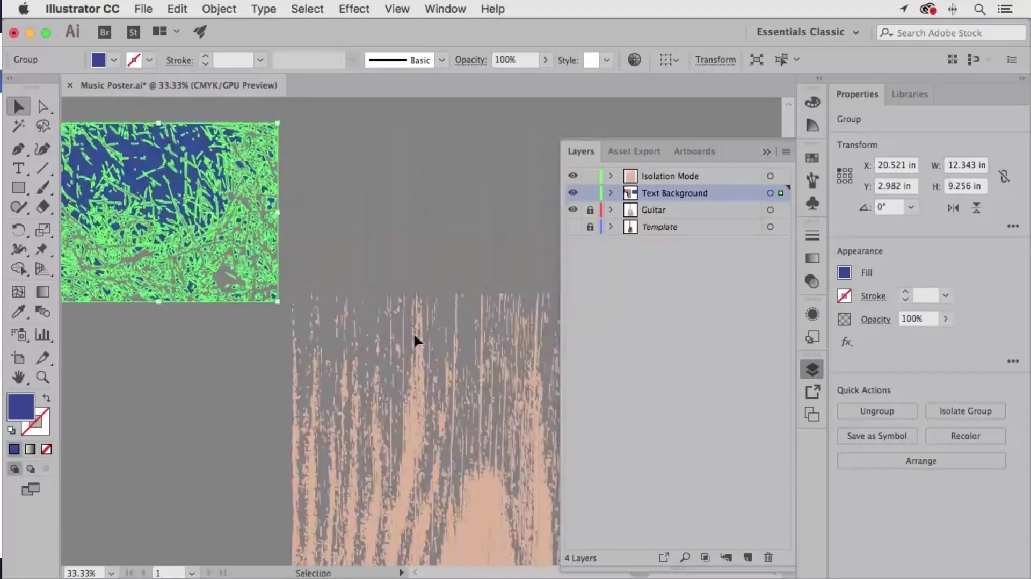
{"action": "left_click", "coordinate": [414, 336]}
{"action": "left_click_drag", "start_coordinate": [781, 176], "coordinate": [782, 194]}
- Delete the emptied Isolation Mode layer
{"action": "left_click", "coordinate": [424, 237]}
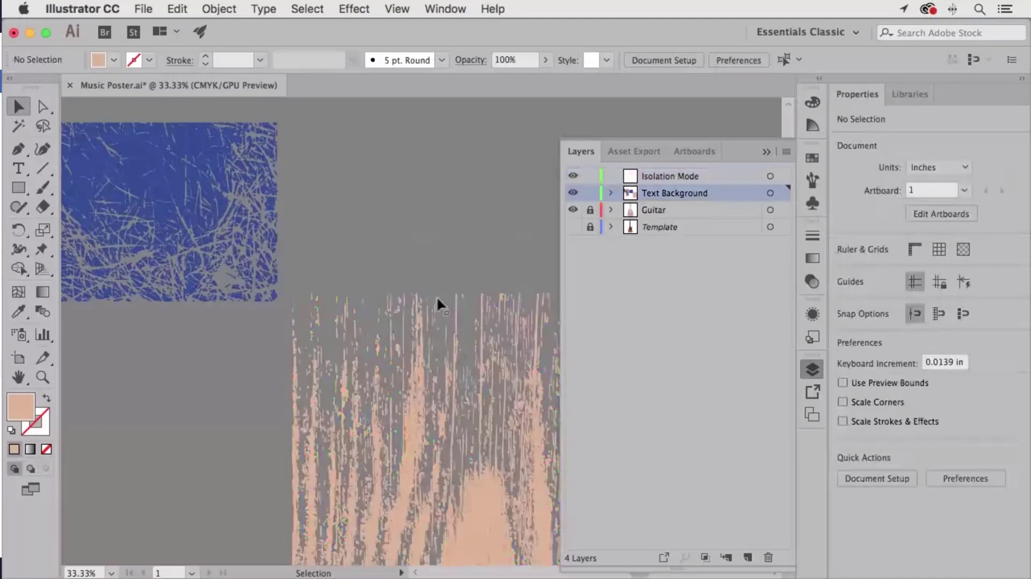
{"action": "left_click", "coordinate": [684, 176]}
{"action": "left_click", "coordinate": [769, 558]}
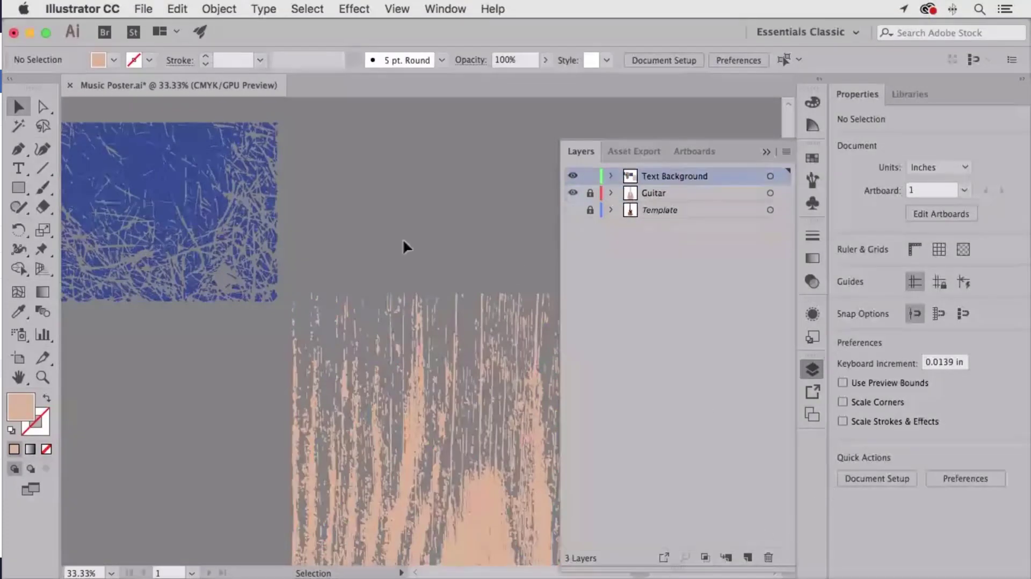
{"action": "scroll", "coordinate": [402, 238], "scroll_direction": "left", "scroll_amount": 10}
- Send the blue texture to the back, place it over BLUES, and make a clipping mask with the word
{"action": "left_click", "coordinate": [476, 204]}
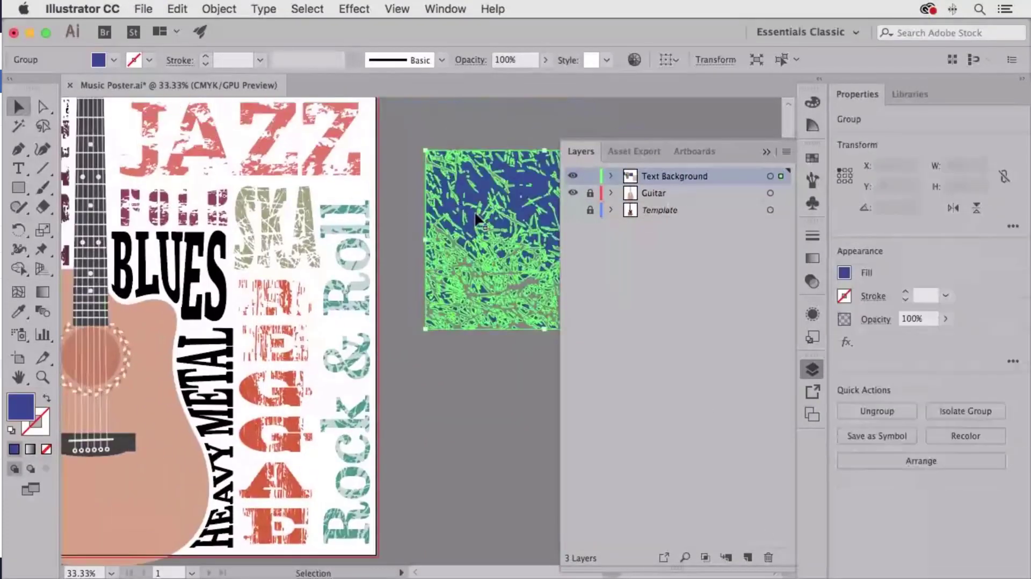
{"action": "left_click", "coordinate": [217, 8]}
{"action": "mouse_move", "coordinate": [231, 41]}
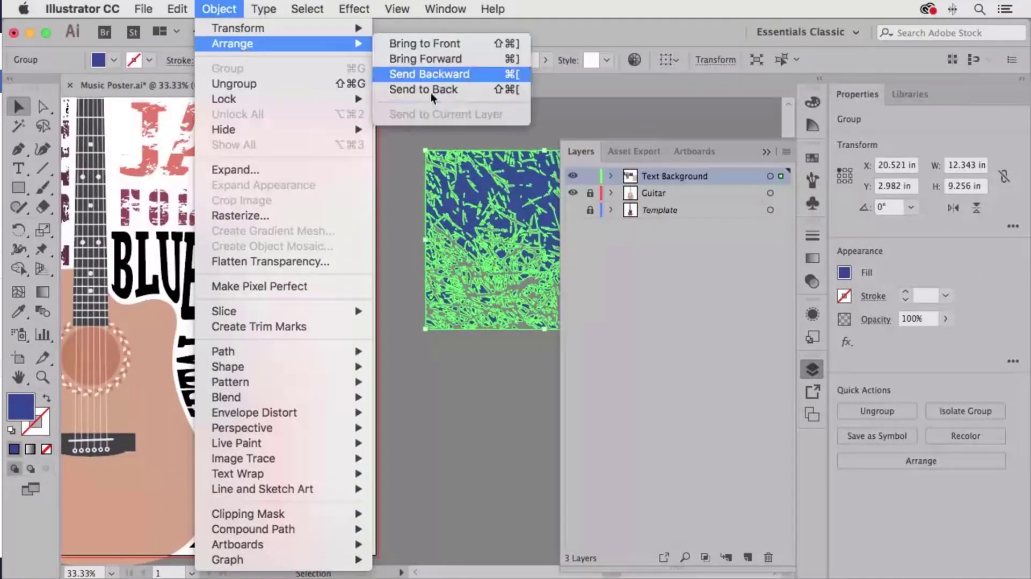
{"action": "left_click", "coordinate": [436, 93]}
{"action": "left_click_drag", "start_coordinate": [521, 208], "coordinate": [124, 211]}
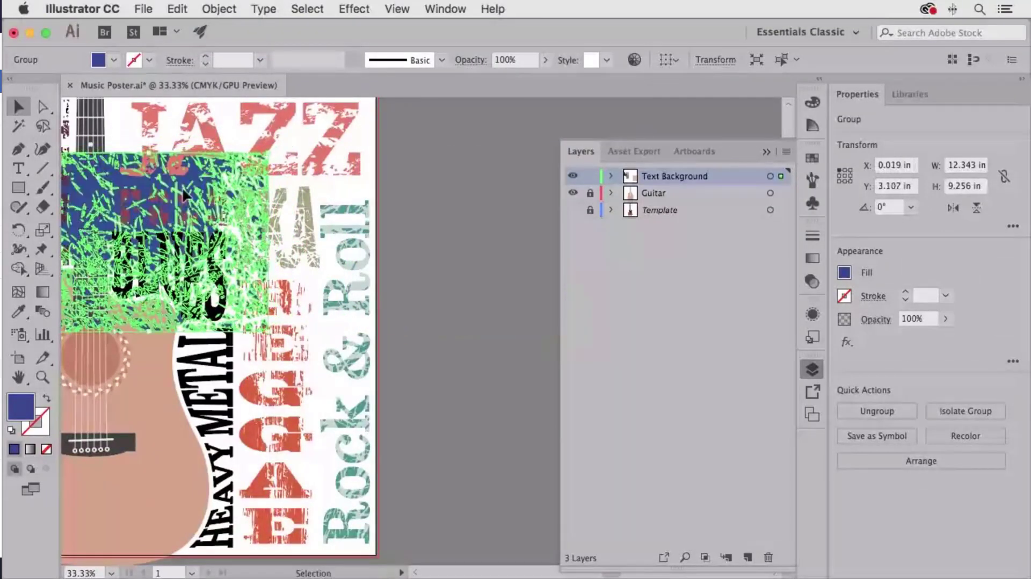
{"action": "left_click_drag", "start_coordinate": [175, 186], "coordinate": [174, 186]}
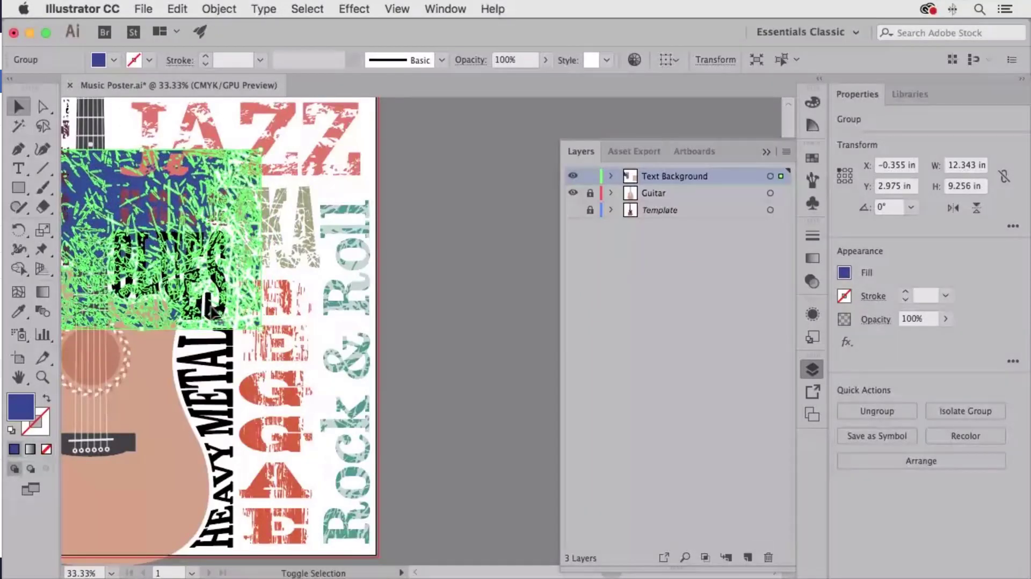
{"action": "left_click", "coordinate": [209, 311], "text": "shift"}
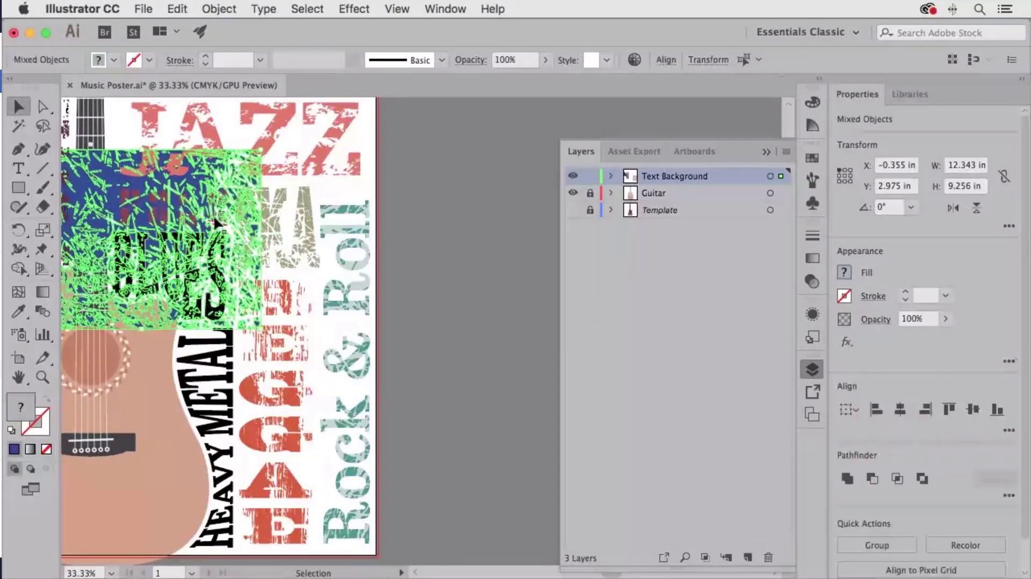
{"action": "left_click", "coordinate": [219, 8]}
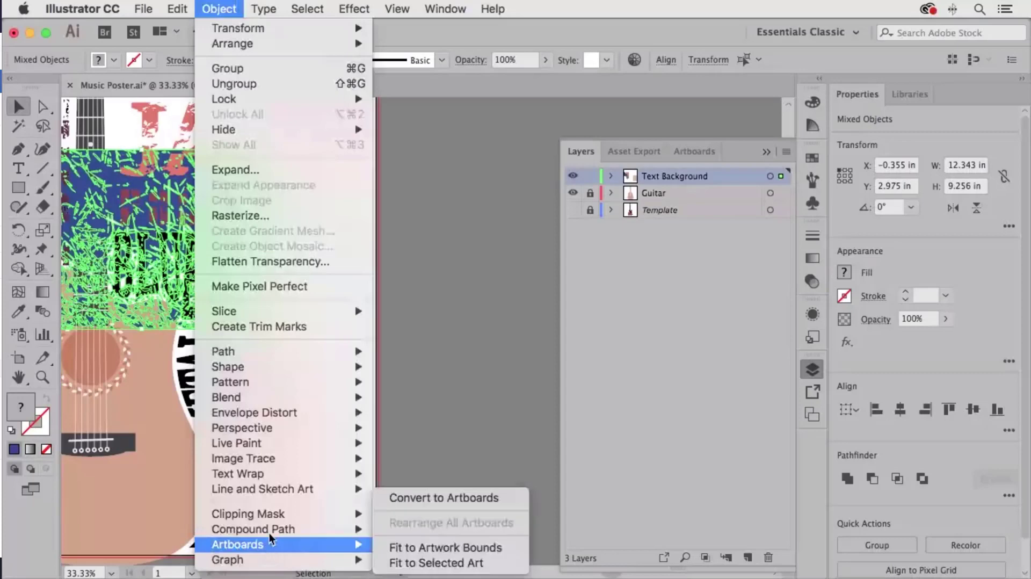
{"action": "mouse_move", "coordinate": [376, 516]}
{"action": "left_click", "coordinate": [427, 514]}
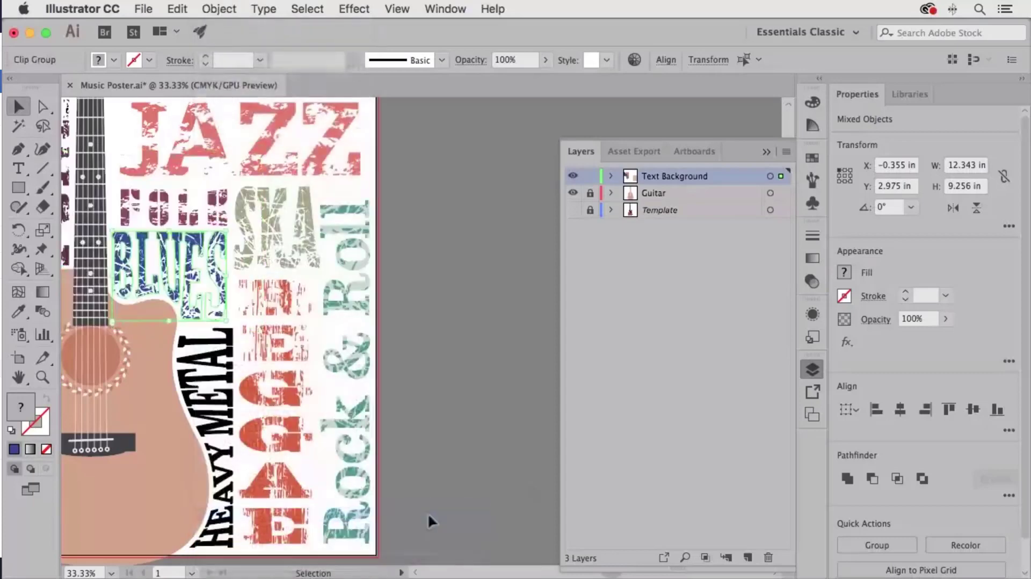
{"action": "left_click", "coordinate": [459, 309]}
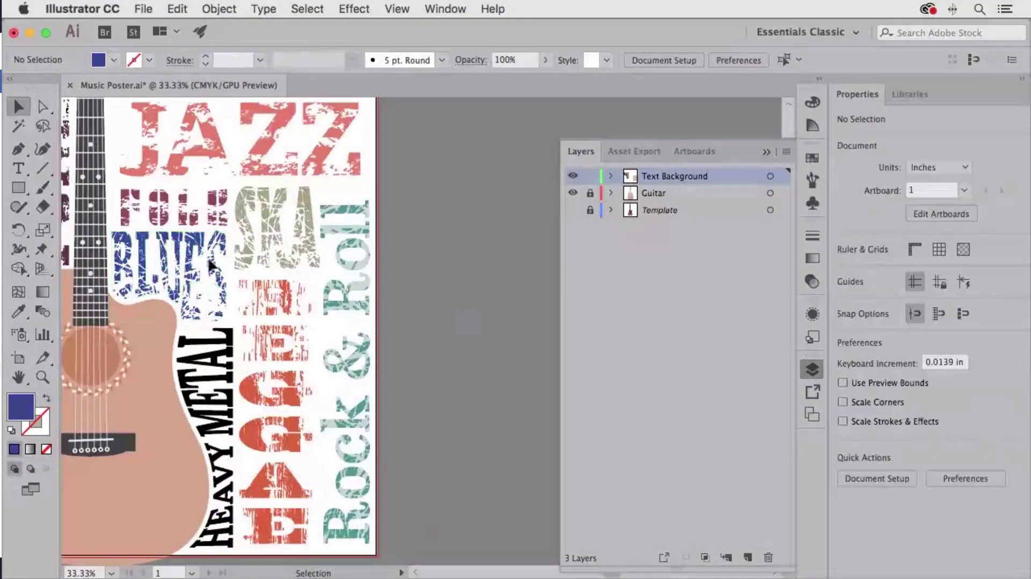
- Bring the peach texture onto the poster and position it over HEAVY METAL
{"action": "key", "text": "space"}
{"action": "left_click_drag", "start_coordinate": [336, 427], "coordinate": [139, 318]}
{"action": "key", "text": "space"}
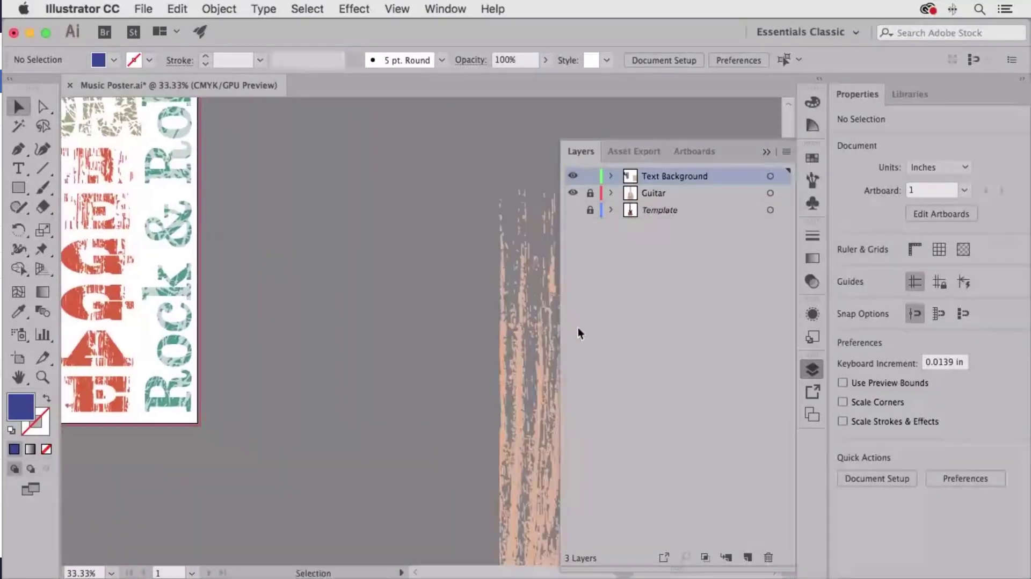
{"action": "left_click_drag", "start_coordinate": [379, 321], "coordinate": [359, 317]}
{"action": "key", "text": "space"}
{"action": "left_click_drag", "start_coordinate": [219, 310], "coordinate": [511, 301]}
{"action": "key", "text": "space"}
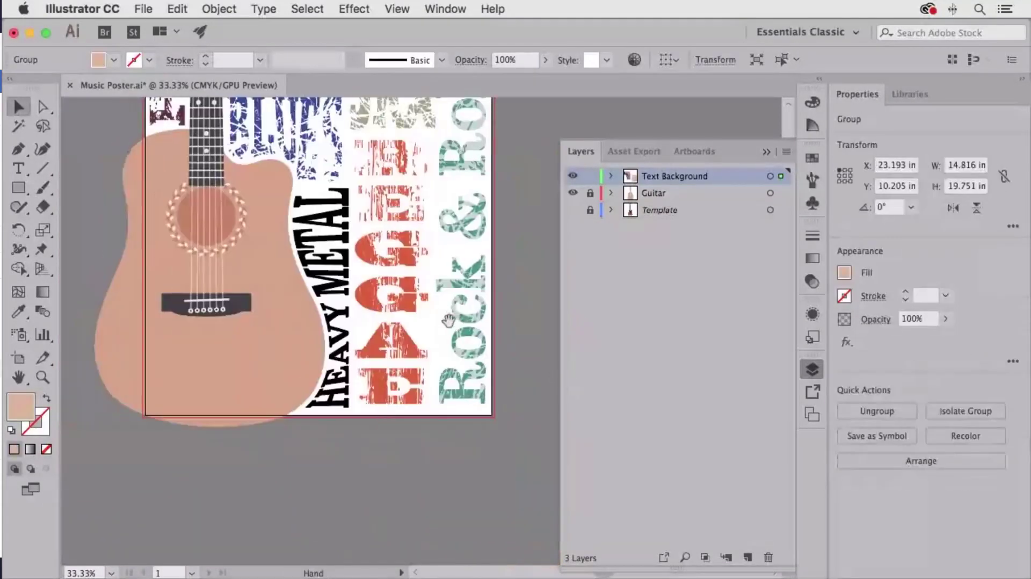
{"action": "left_click_drag", "start_coordinate": [450, 321], "coordinate": [374, 312]}
{"action": "left_click_drag", "start_coordinate": [529, 343], "coordinate": [227, 327]}
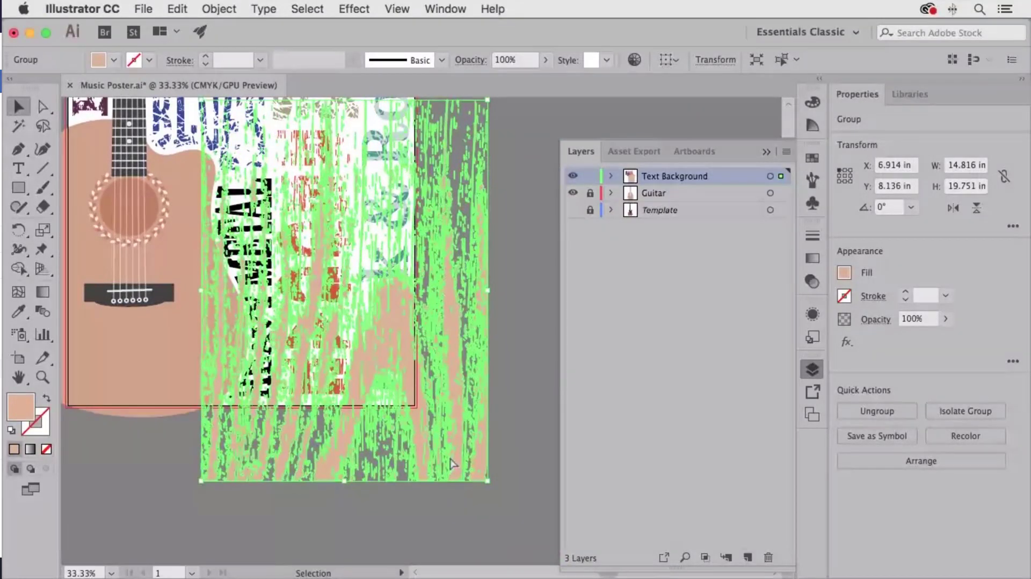
{"action": "left_click_drag", "start_coordinate": [451, 459], "coordinate": [423, 450]}
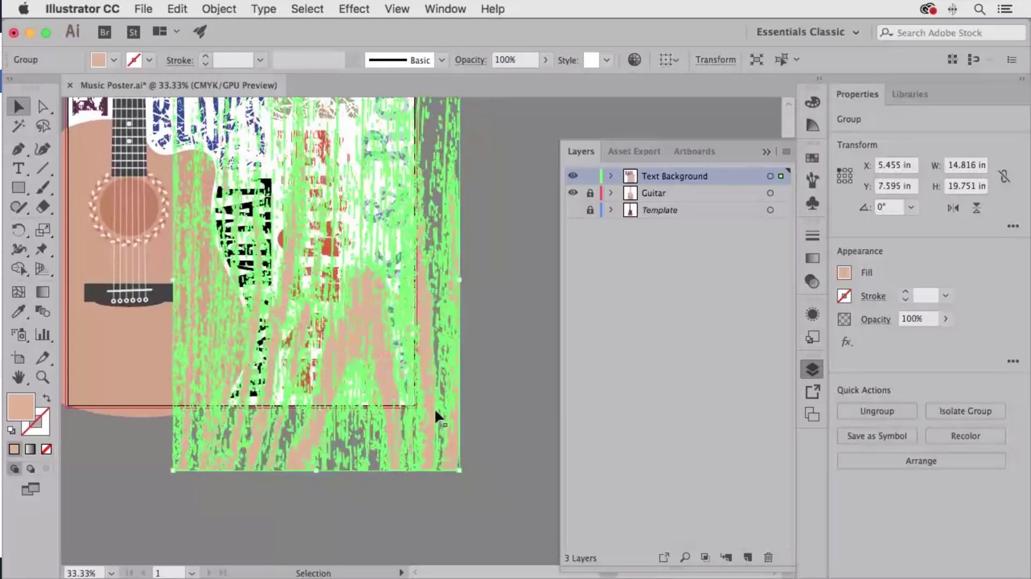
- Send the peach texture to the back, clip it inside HEAVY METAL, fit the poster, and close Layers
{"action": "left_click", "coordinate": [219, 8]}
{"action": "mouse_move", "coordinate": [232, 44]}
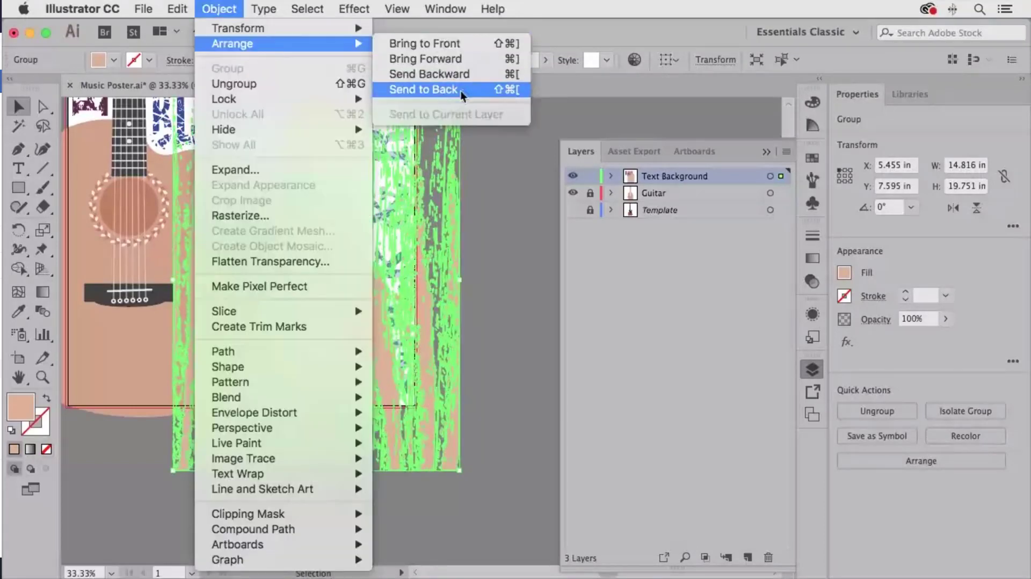
{"action": "left_click", "coordinate": [465, 89]}
{"action": "left_click", "coordinate": [270, 189], "text": "shift"}
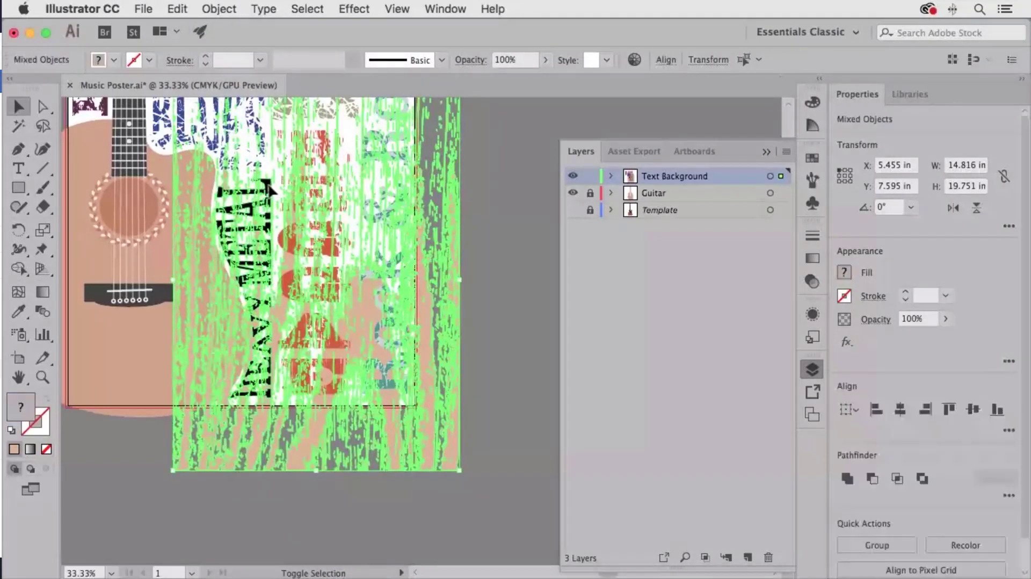
{"action": "left_click", "coordinate": [222, 6]}
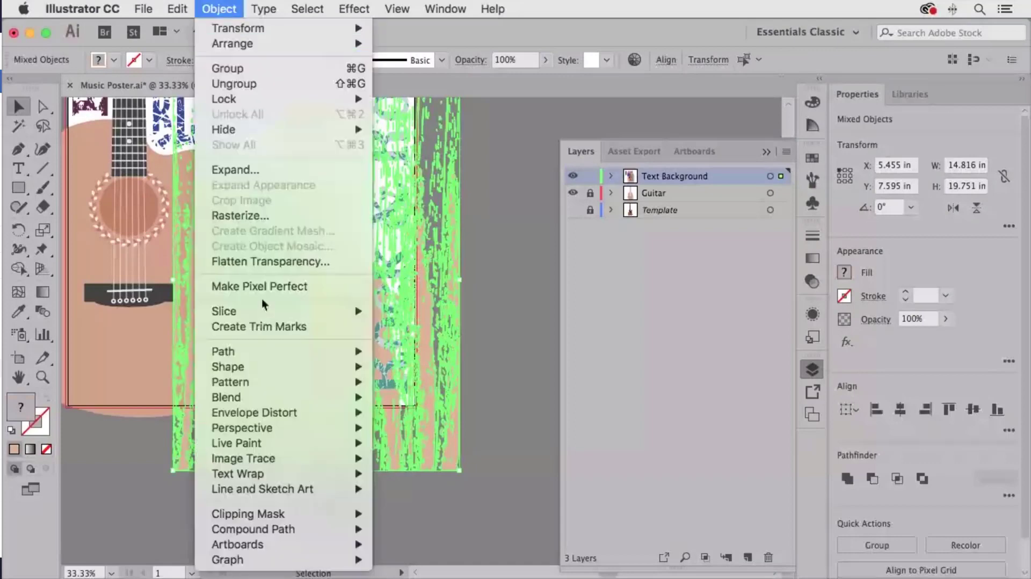
{"action": "mouse_move", "coordinate": [344, 515]}
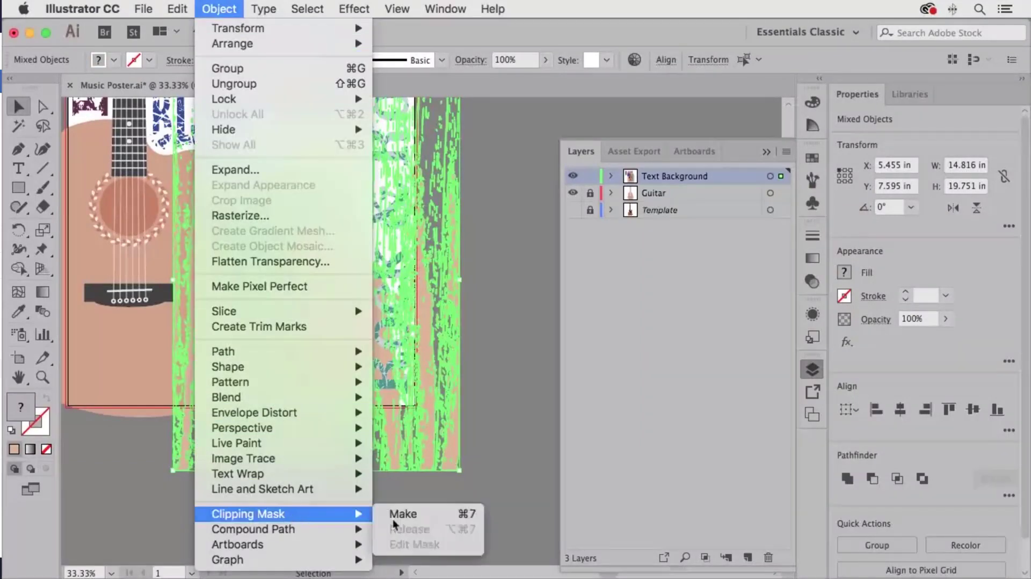
{"action": "left_click", "coordinate": [465, 514]}
{"action": "left_click", "coordinate": [504, 298]}
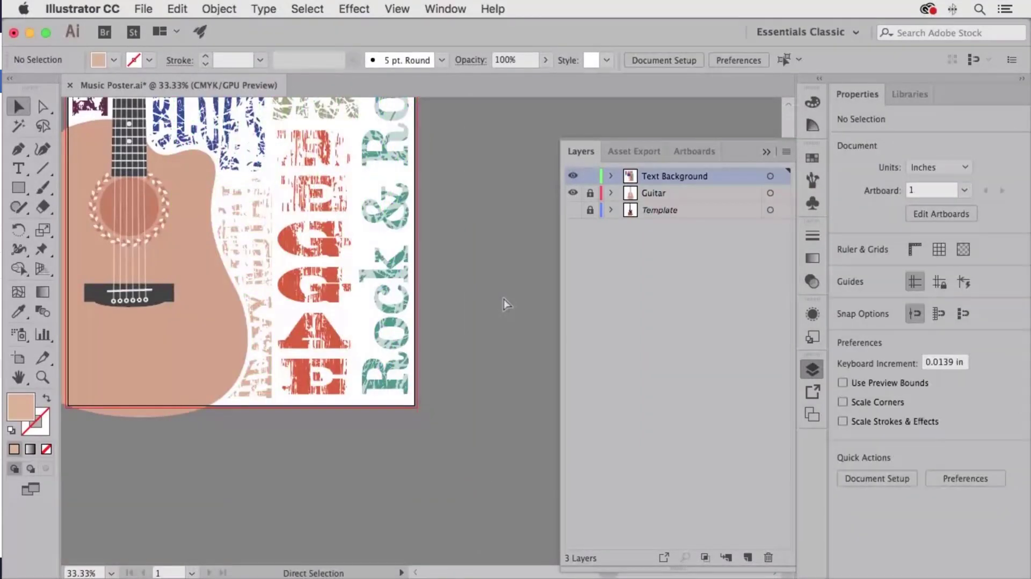
{"action": "key", "text": "super+0"}
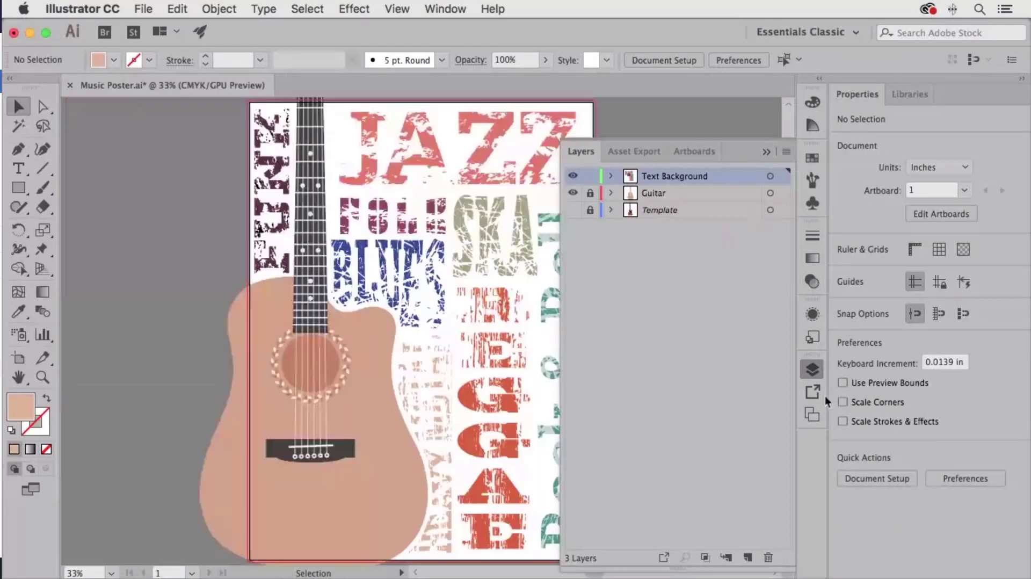
{"action": "left_click", "coordinate": [811, 370]}
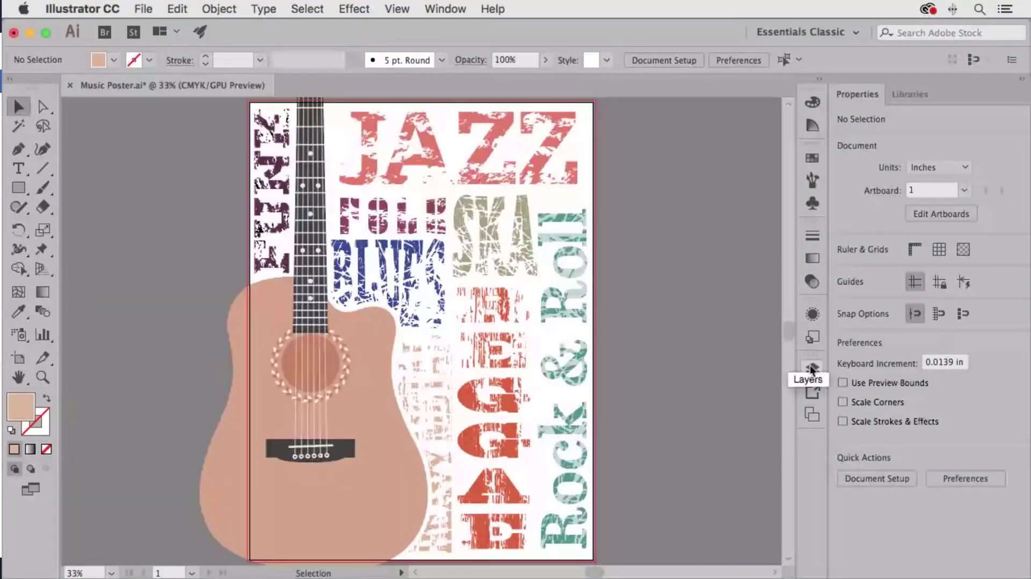